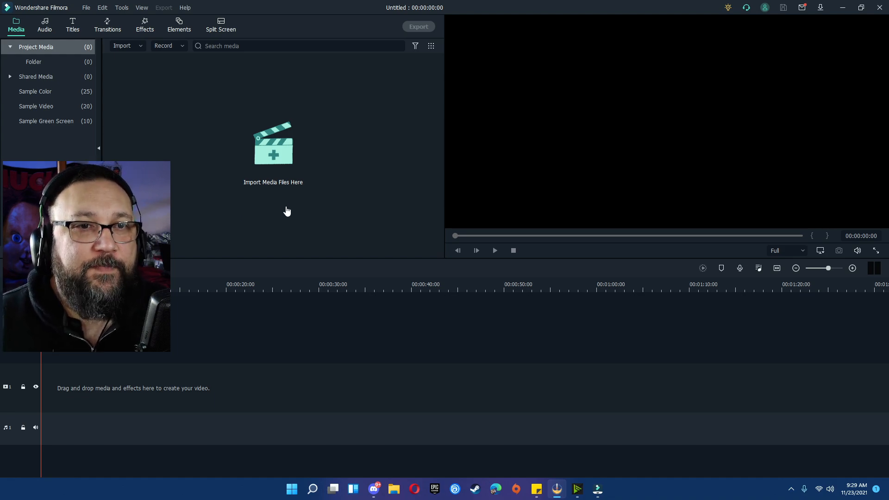
Set the project frame rate to 60 fps in the project settings
left_click(87, 8)
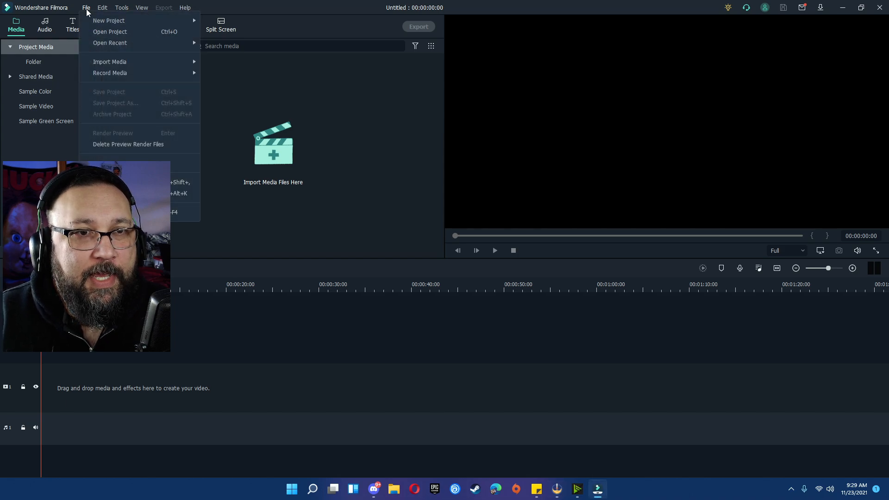
left_click(139, 161)
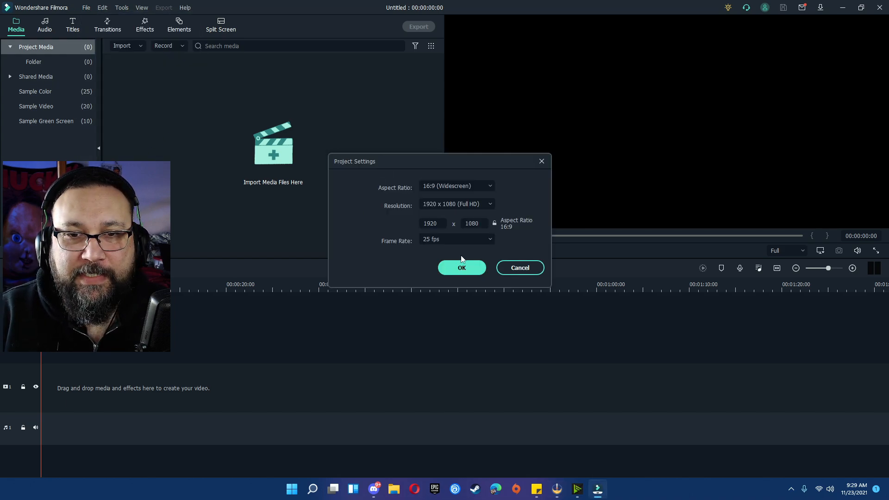
left_click(423, 242)
left_click(430, 355)
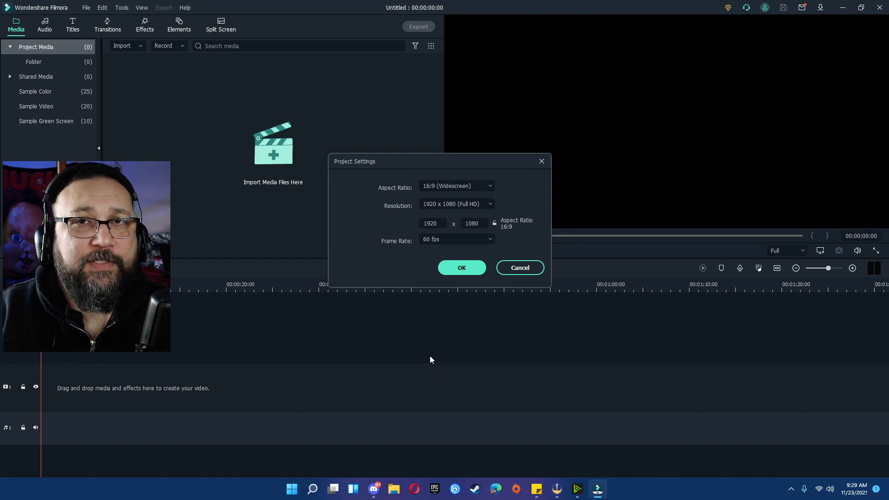
left_click(461, 268)
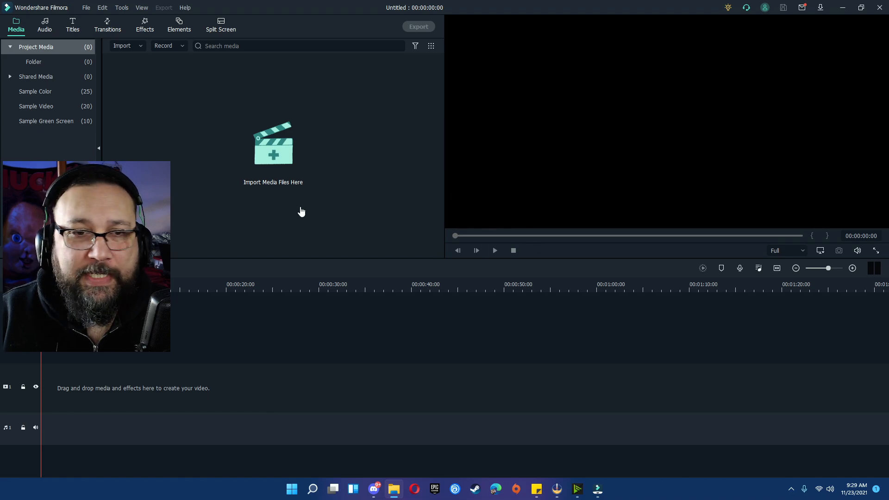
left_click(262, 183)
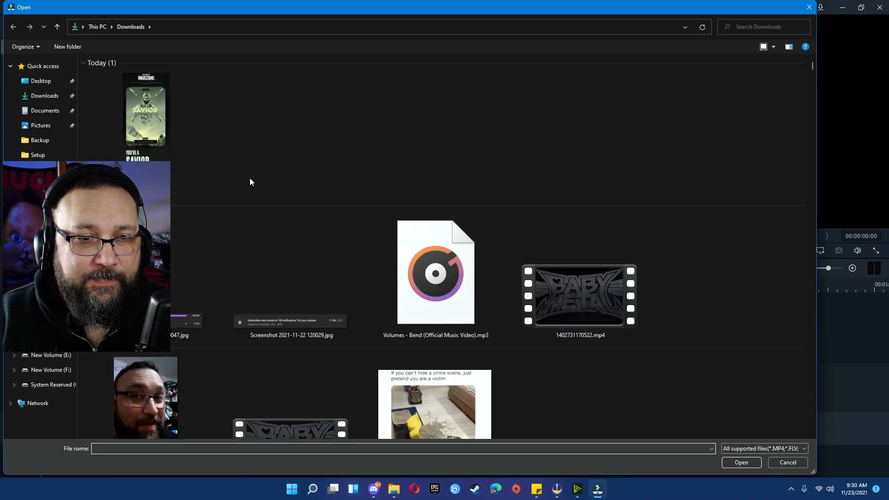
left_click(58, 357)
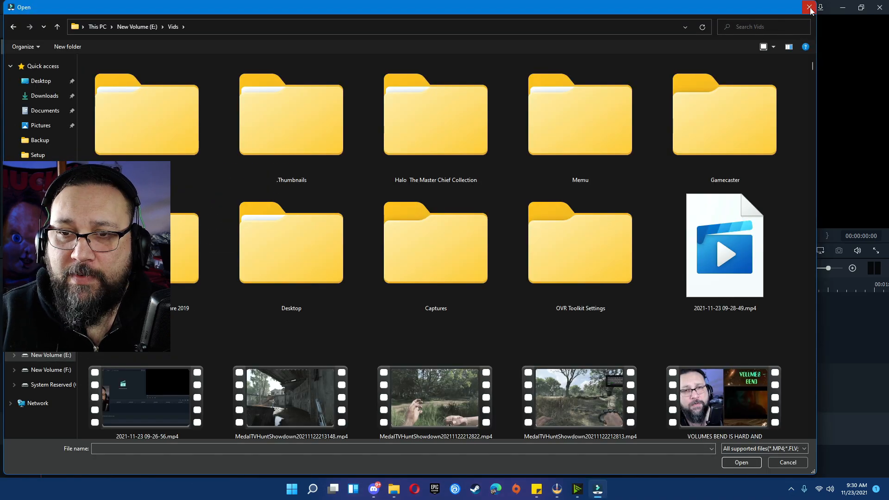
left_click(810, 7)
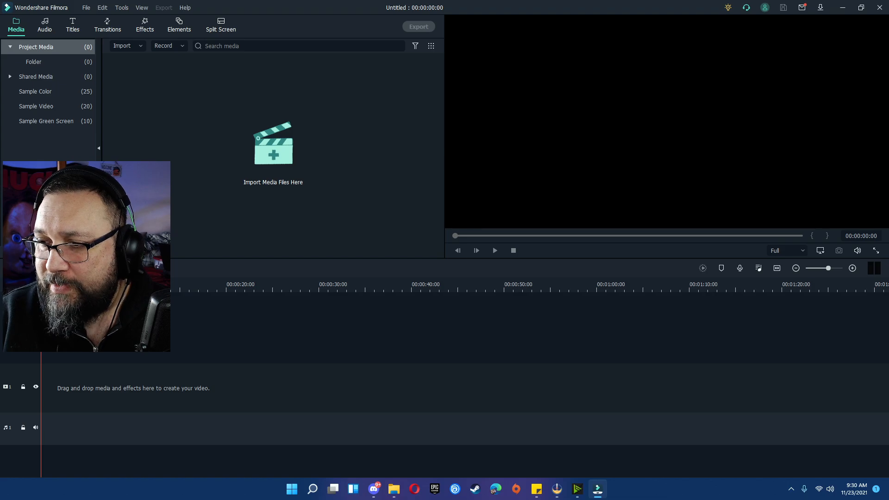
left_click(394, 488)
scroll(685, 316, "down", 5)
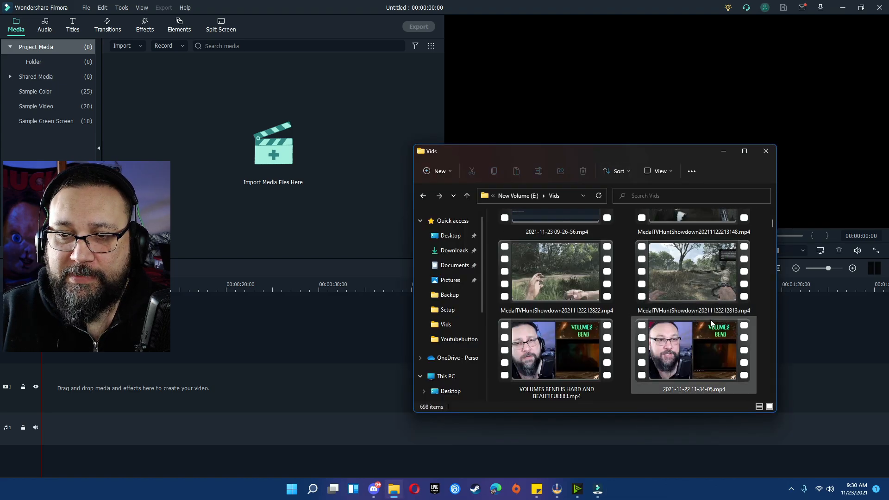
scroll(711, 320, "down", 2)
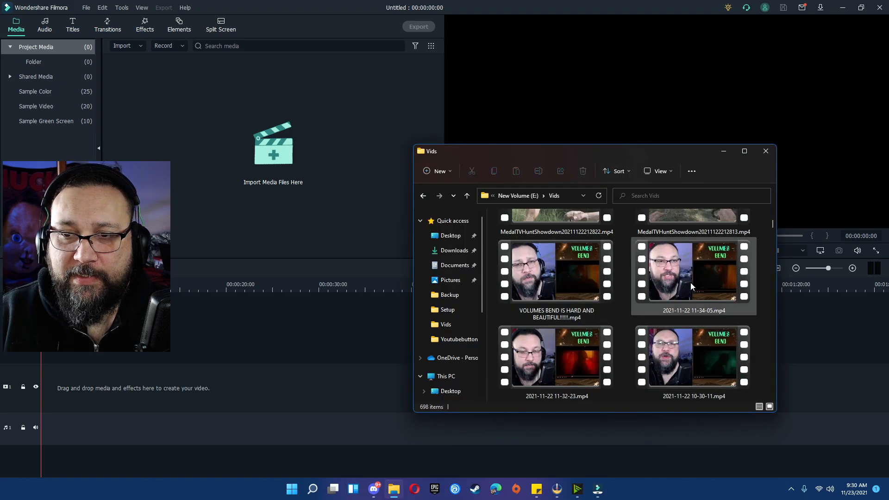
left_click_drag(691, 282, 229, 194)
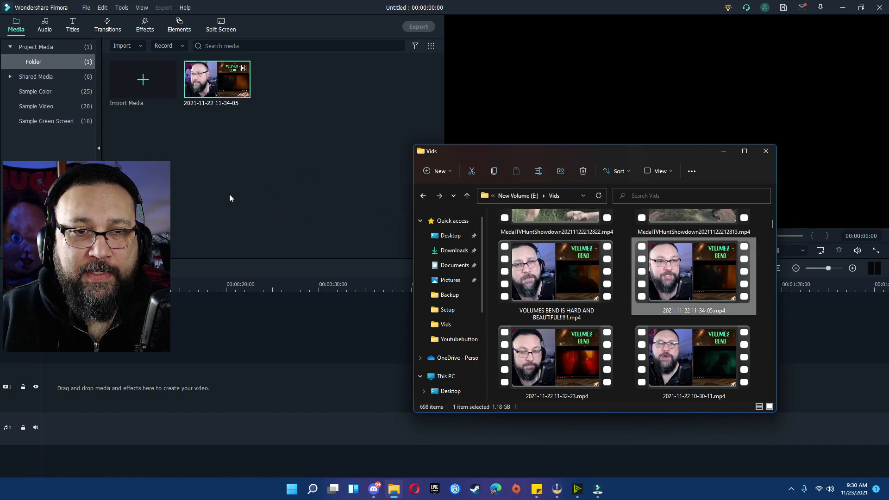
left_click(766, 152)
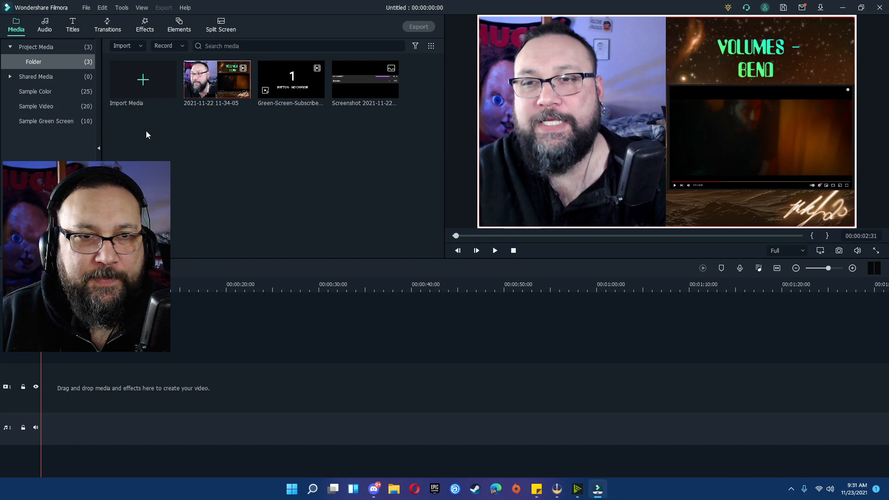
left_click(217, 91)
left_click_drag(218, 93, 64, 387)
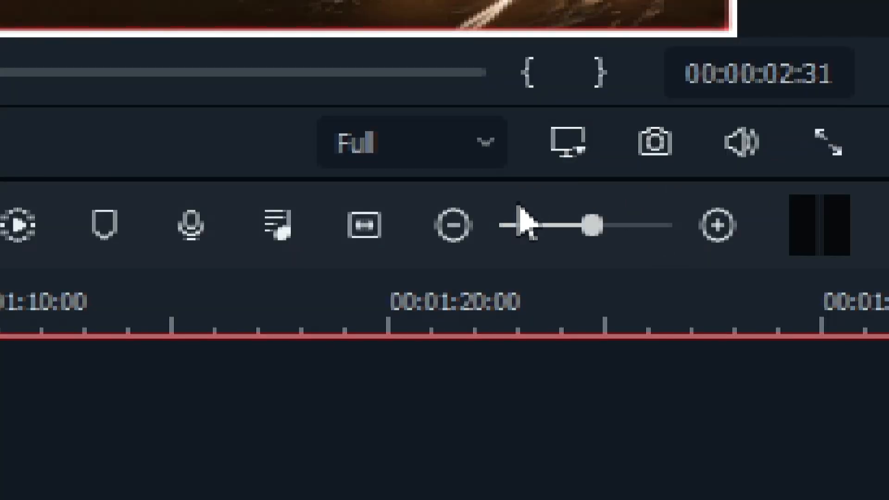
left_click_drag(584, 235, 614, 241)
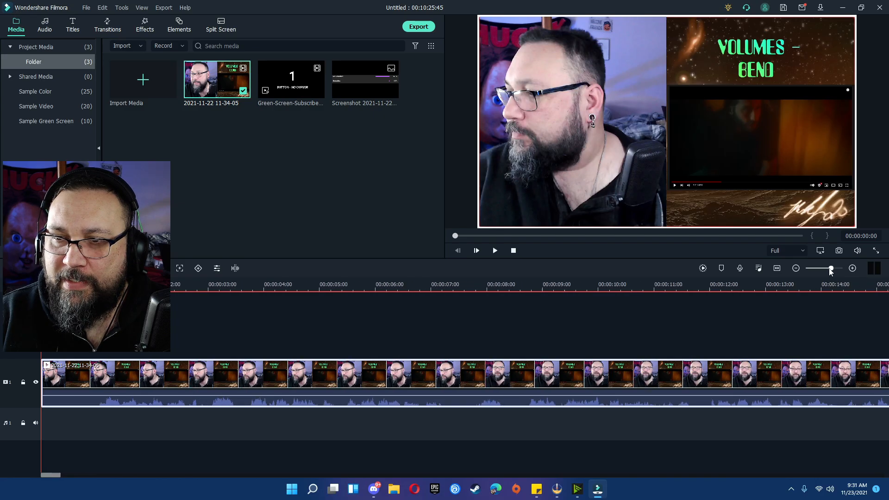
left_click_drag(830, 271, 816, 271)
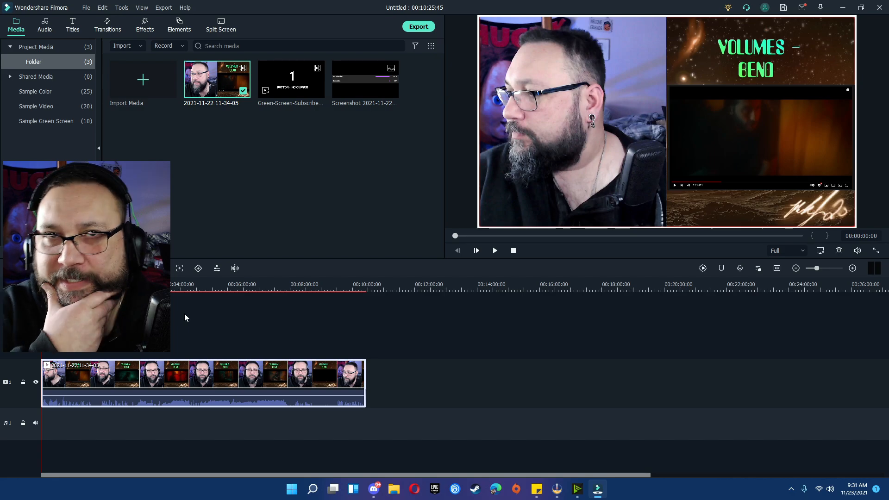
Split the video clip on the timeline at 00:05:23:29
left_click(215, 284)
left_click(209, 284)
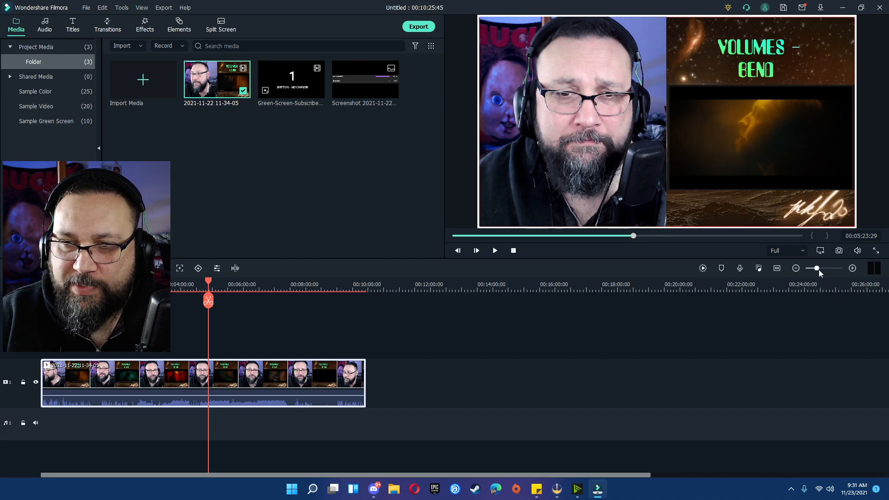
left_click_drag(819, 269, 823, 268)
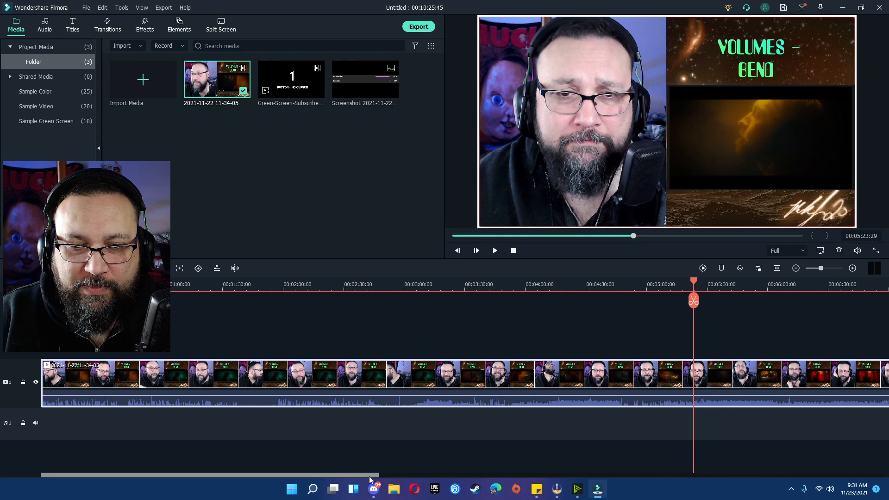
left_click_drag(368, 476, 483, 477)
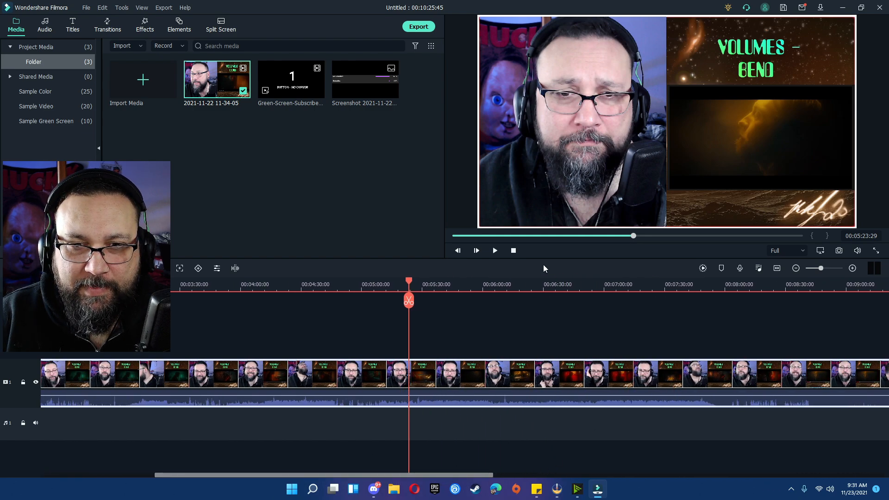
left_click(407, 300)
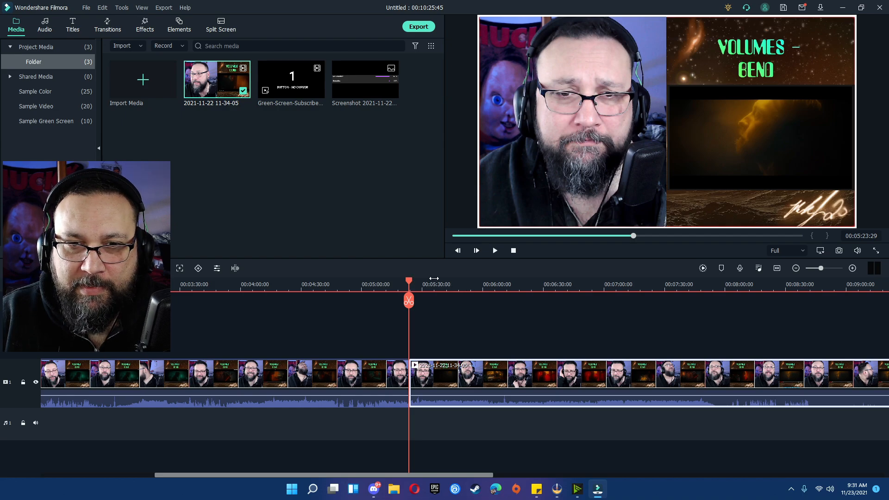
Split the video clip a second time at 00:05:28:41, isolating a short middle piece
left_click_drag(412, 284, 422, 307)
left_click(422, 305)
Examine the clip pieces around the two cuts by selecting each of them in turn
left_click(414, 372)
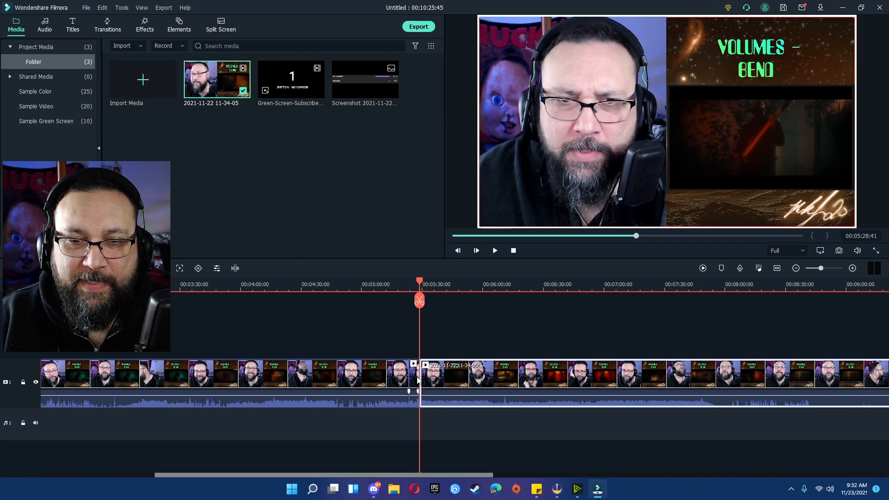
left_click(353, 379)
left_click(443, 394)
left_click(415, 384)
left_click(383, 383)
left_click(476, 382)
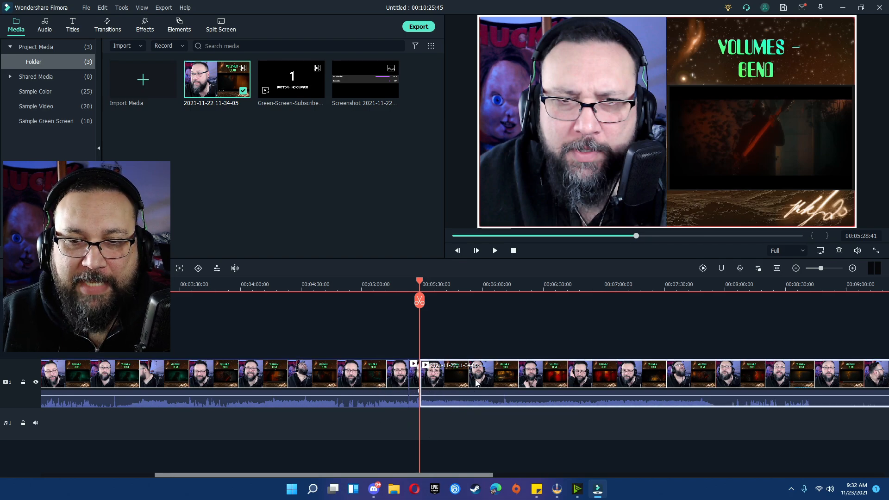
left_click(416, 377)
left_click(362, 377)
left_click(460, 378)
left_click(411, 374)
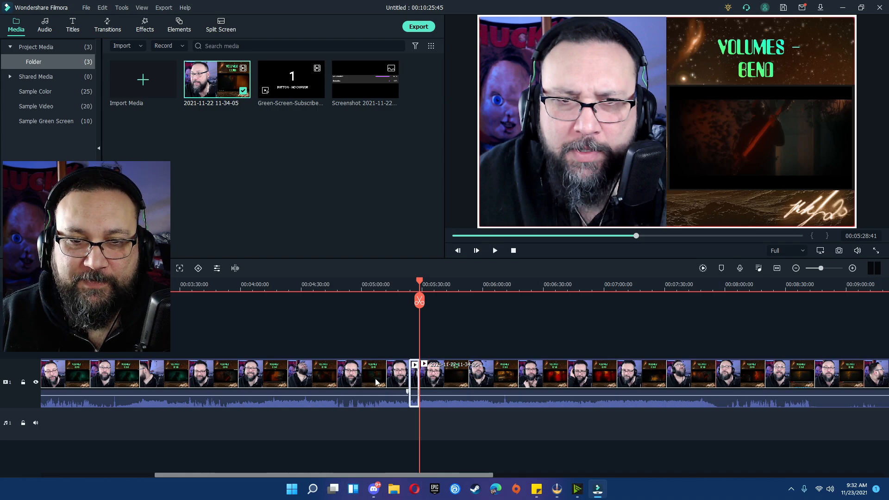
left_click(378, 384)
left_click(474, 381)
Copy the short middle piece between the two cuts and paste it at the very start of the timeline
left_click(416, 383)
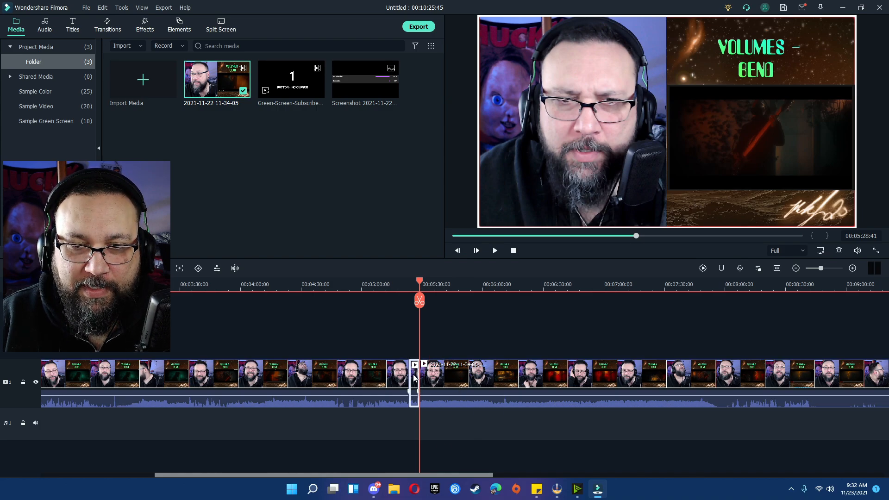
right_click(415, 378)
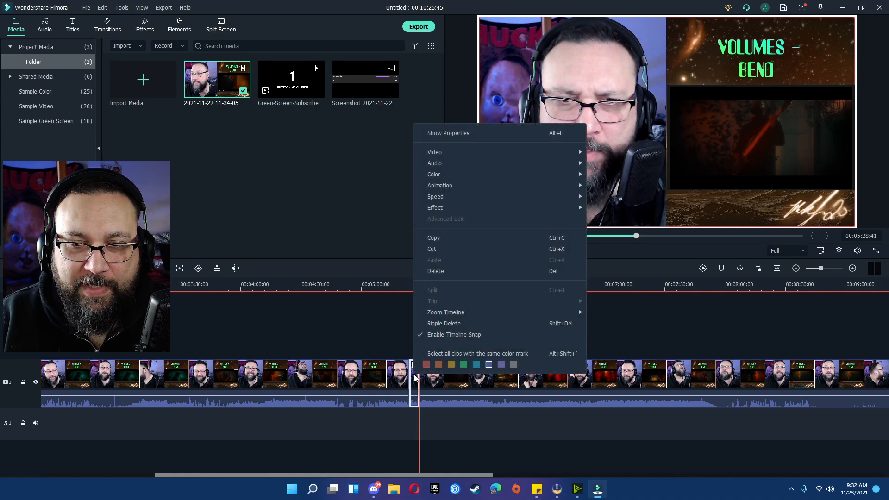
left_click(447, 238)
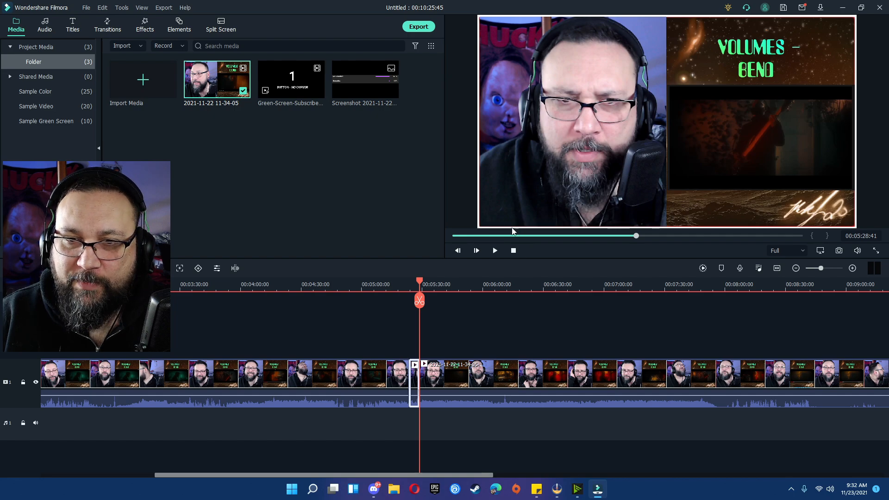
left_click_drag(512, 236, 438, 238)
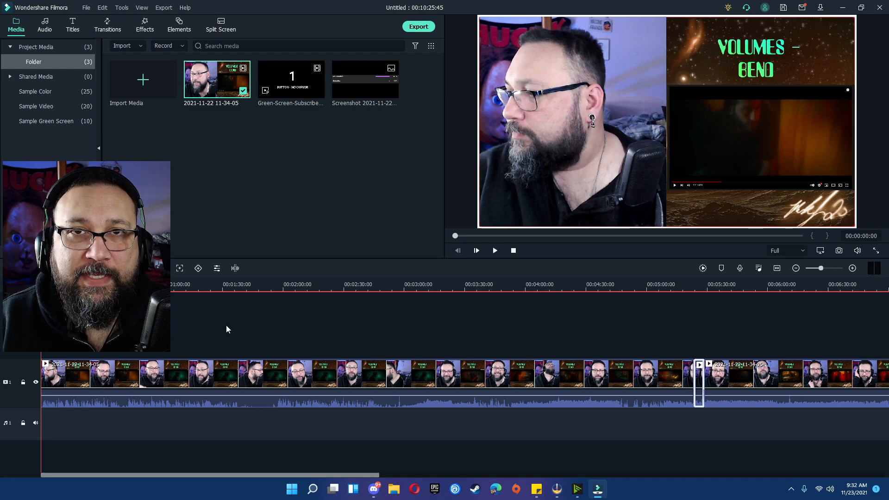
key("ctrl+v")
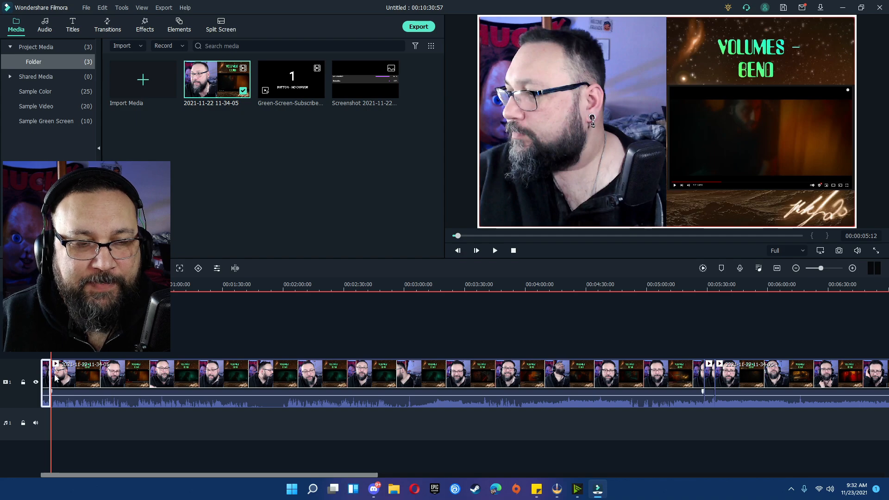
Check the original short piece and preview its pasted copy at 00:00:04:21
left_click(711, 375)
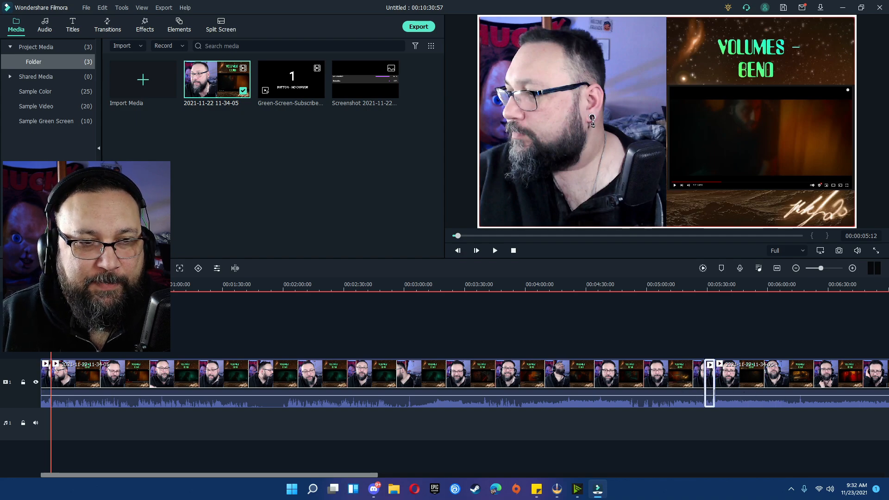
mouse_move(51, 287)
left_mouse_down()
mouse_move(41, 287)
mouse_move(49, 287)
left_mouse_up()
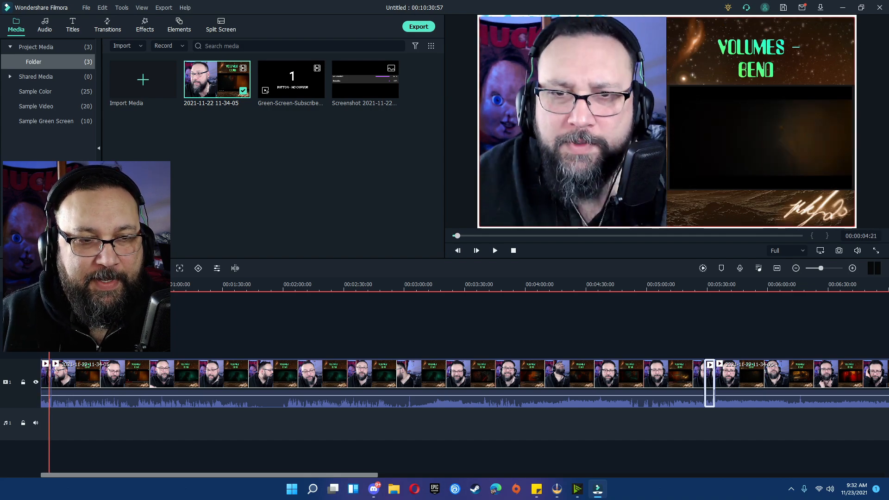
left_click(109, 391)
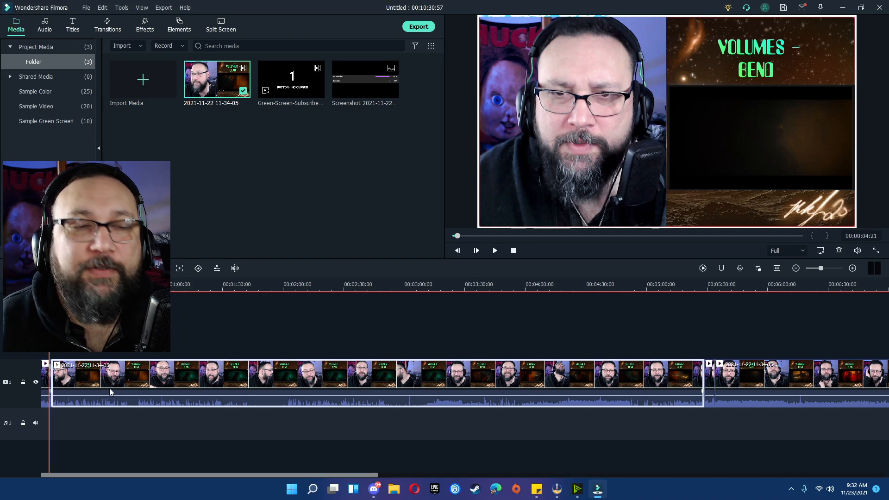
Browse the title templates in the Downloads category
left_click(73, 30)
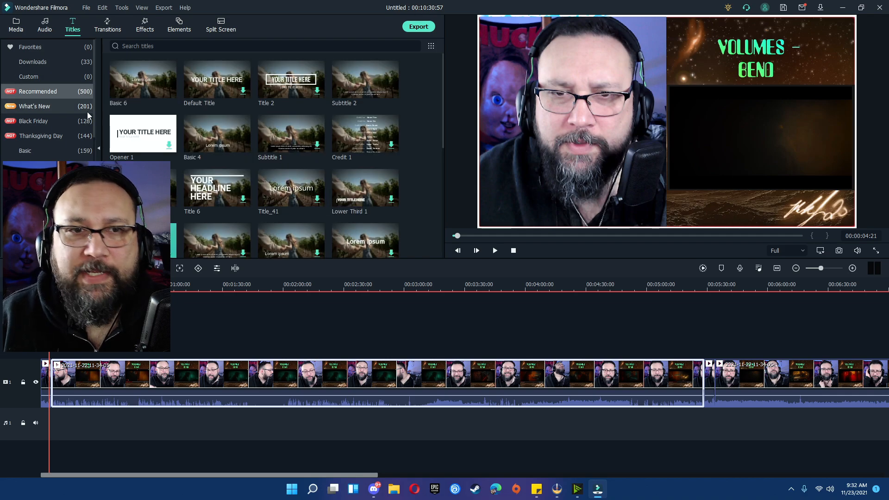
left_click(54, 63)
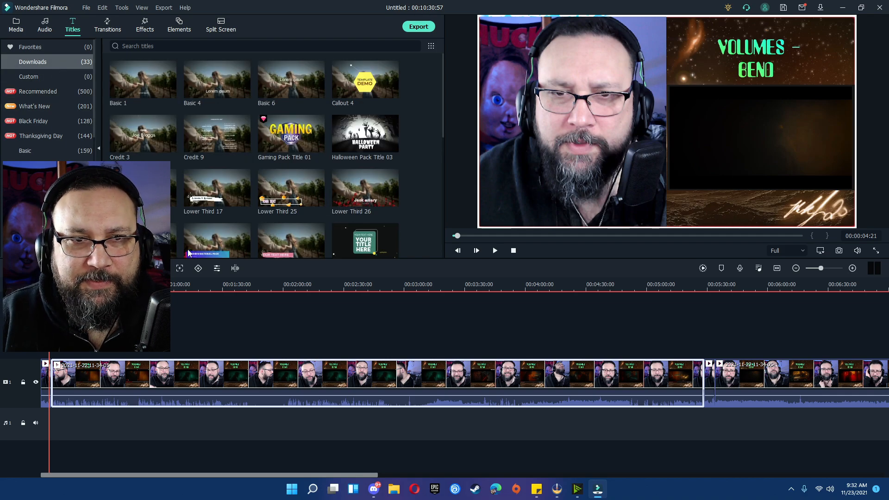
scroll(44, 127, "down", 5)
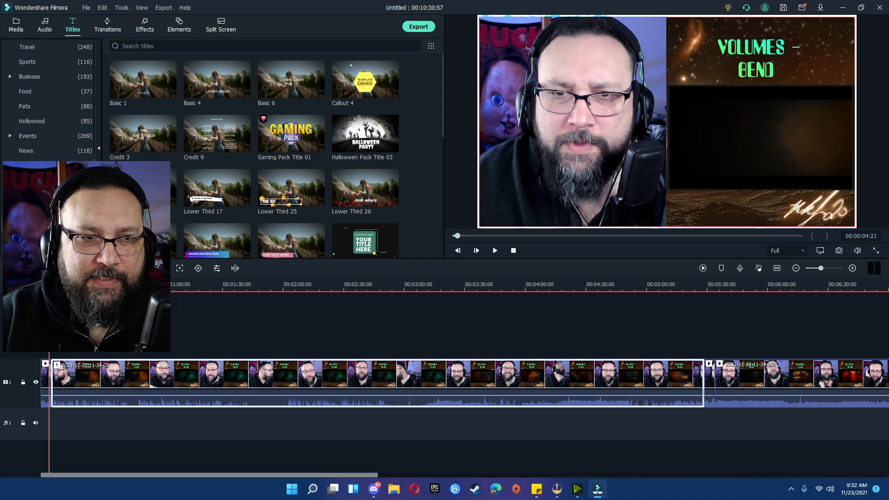
scroll(46, 130, "up", 5)
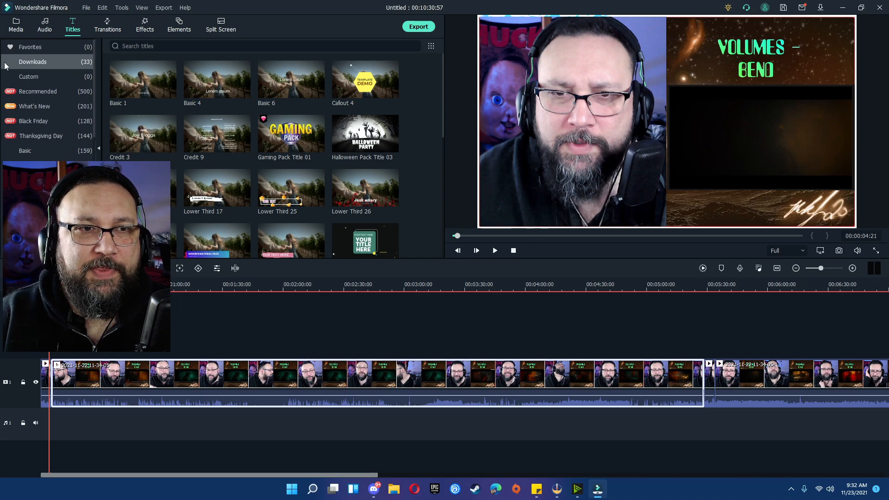
Search the downloaded titles for "halloween"
left_click(182, 50)
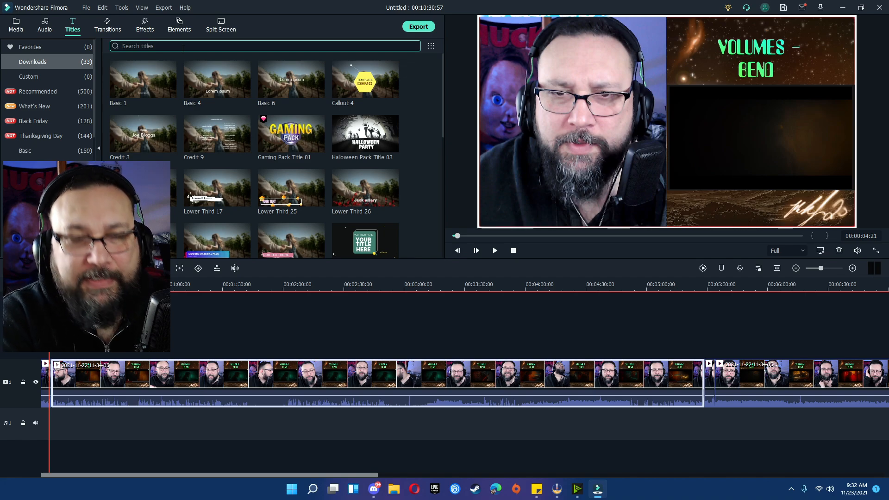
type("hall")
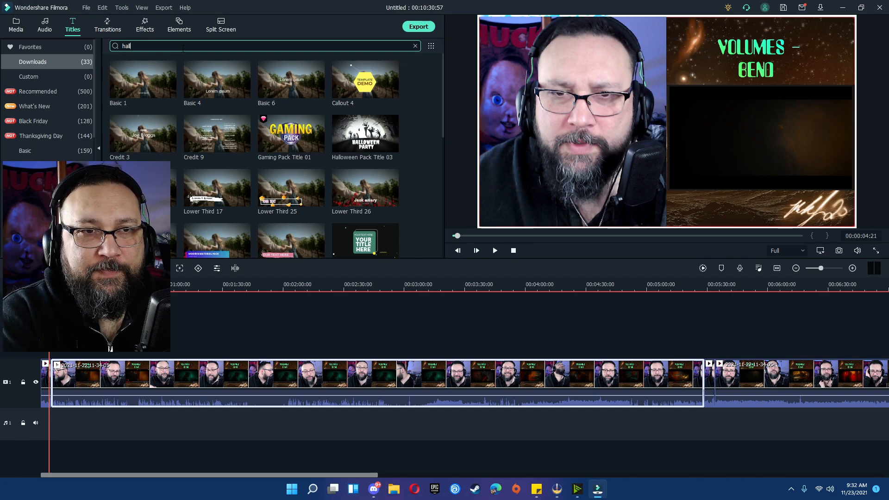
type("oween")
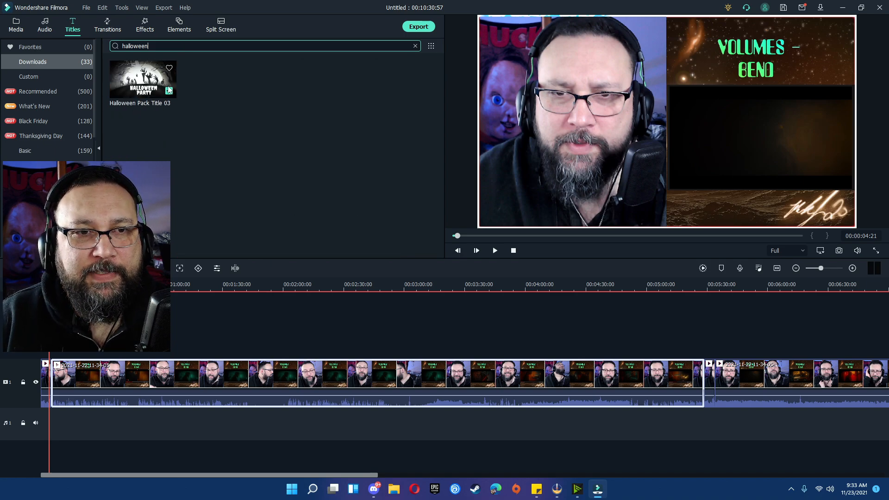
Clear the title search and list all downloaded titles again
left_click(162, 45)
key("BackSpace")
key("BackSpace")
key("BackSpace")
key("BackSpace")
key("BackSpace")
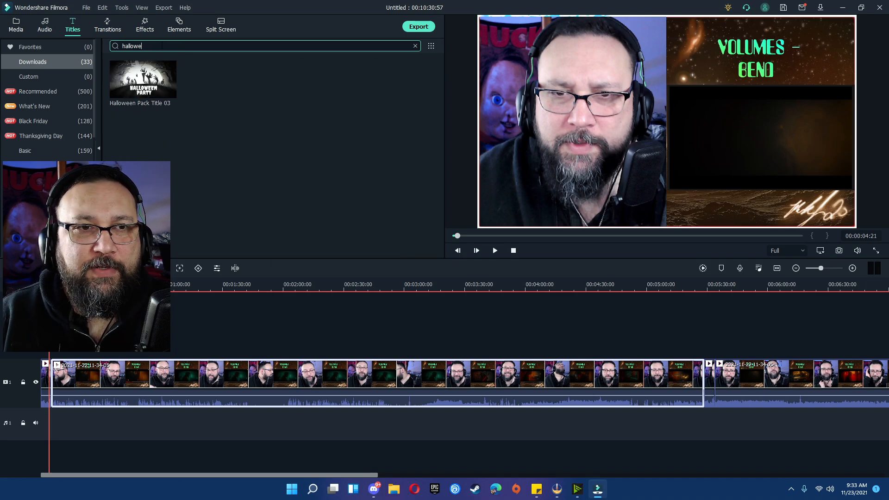
key("BackSpace")
key("BackSpace")
key("BackSpace")
key("BackSpace")
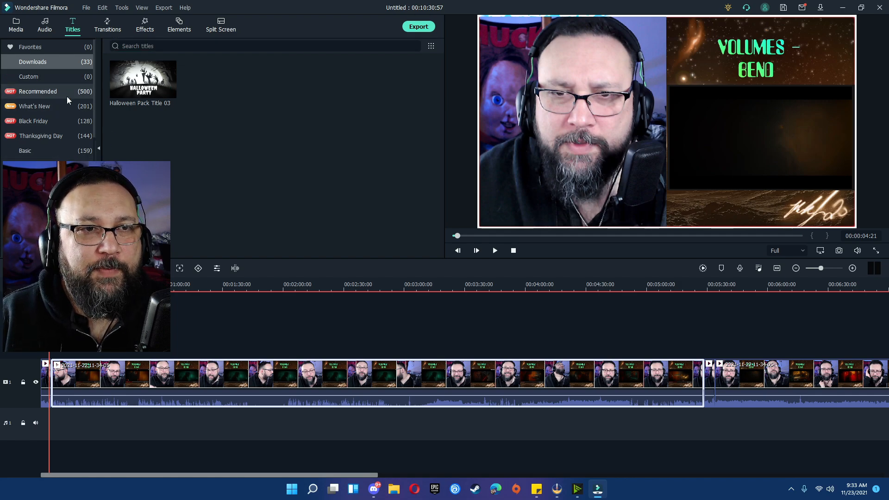
left_click(54, 76)
left_click(42, 62)
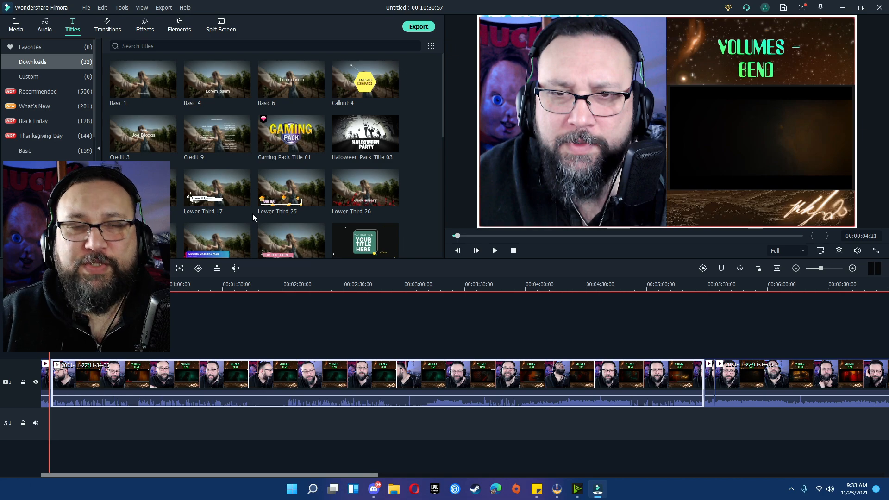
Insert the Opener 13 title on the video track between the teaser piece at the start and the clip that follows it
scroll(257, 199, "down", 3)
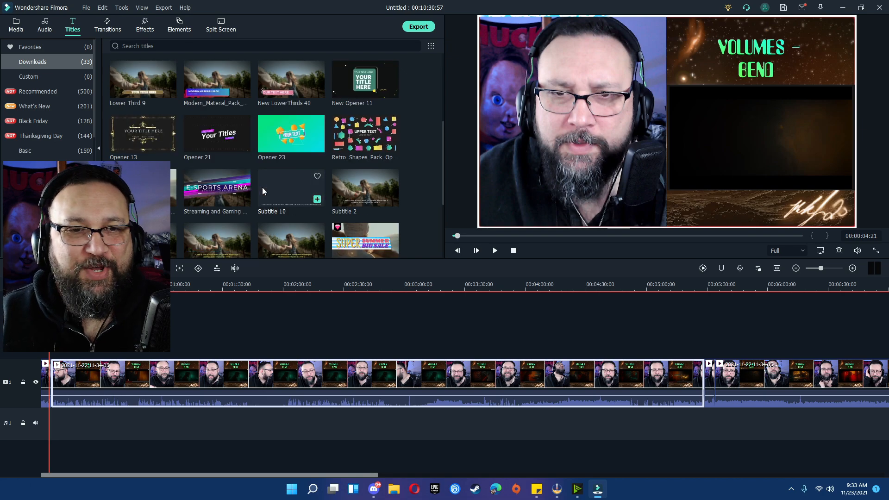
double_click(150, 137)
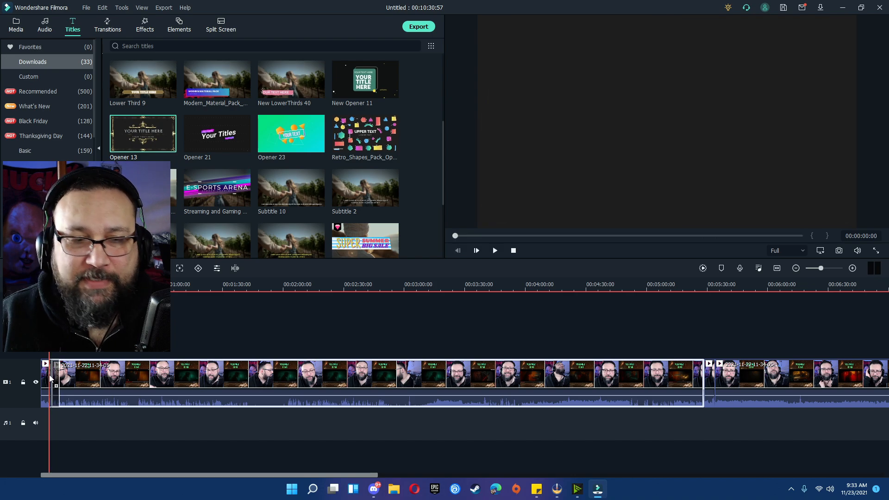
mouse_move(49, 379)
left_mouse_down()
mouse_move(73, 371)
mouse_move(91, 351)
mouse_move(50, 343)
mouse_move(50, 372)
left_mouse_up()
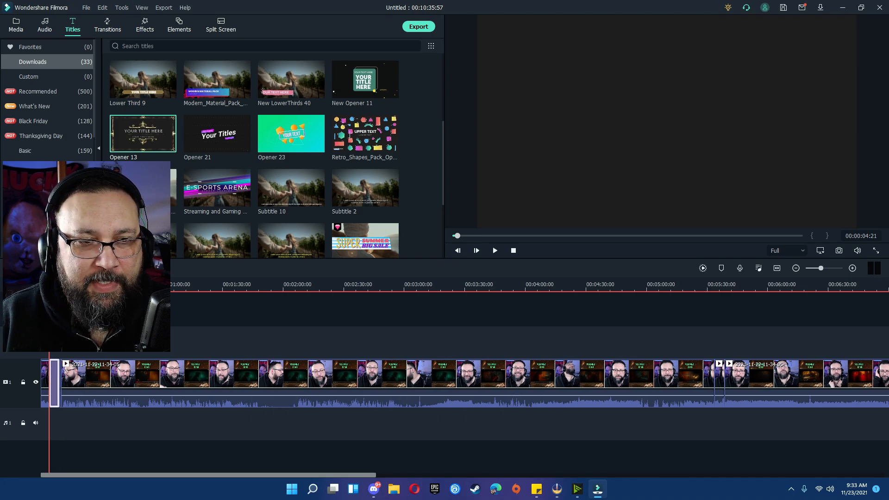
Open the Opener 13 title for editing and replace its lower text line with "REACTIONS"
left_click_drag(49, 288, 51, 364)
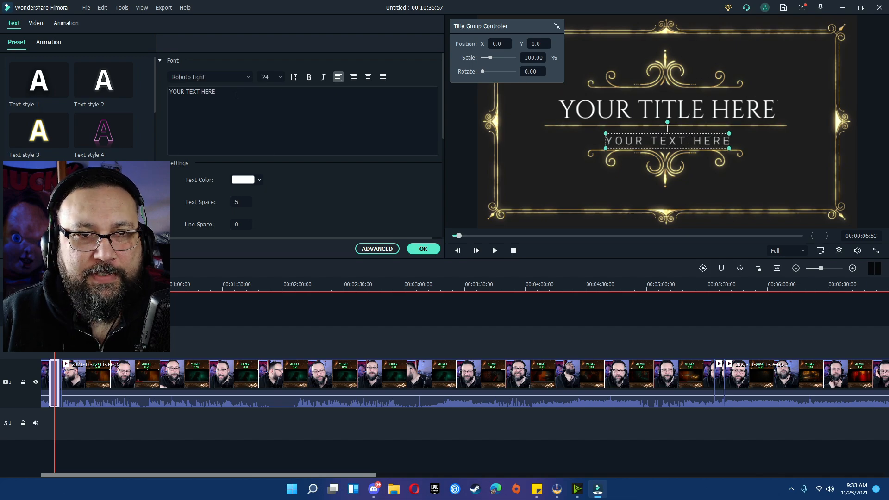
triple_click(236, 94)
type("RE")
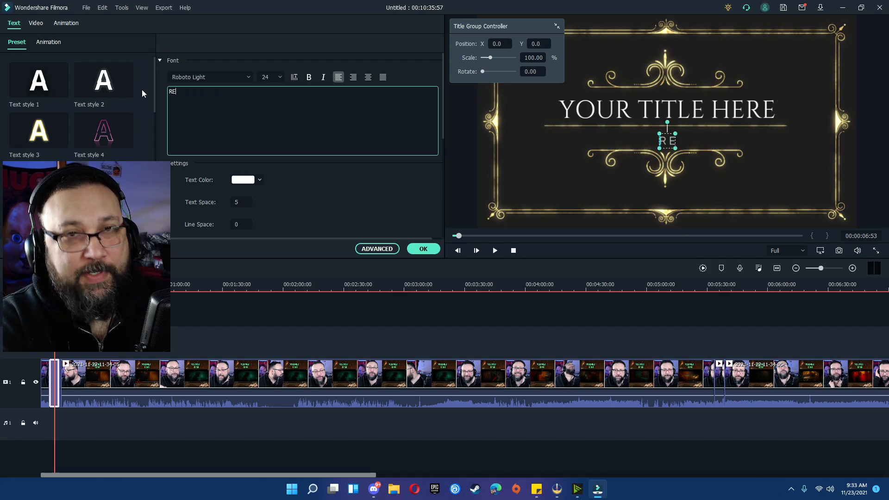
type("ACTOPMS")
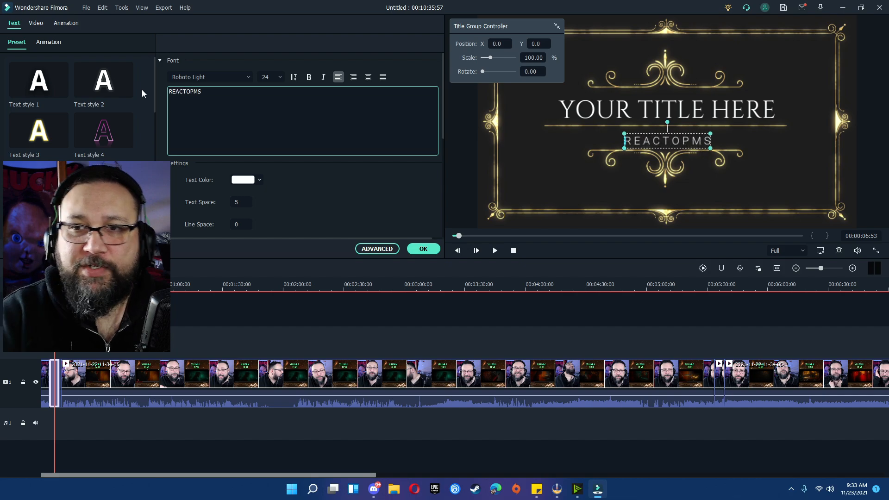
key("BackSpace")
key("BackSpace")
type("NS")
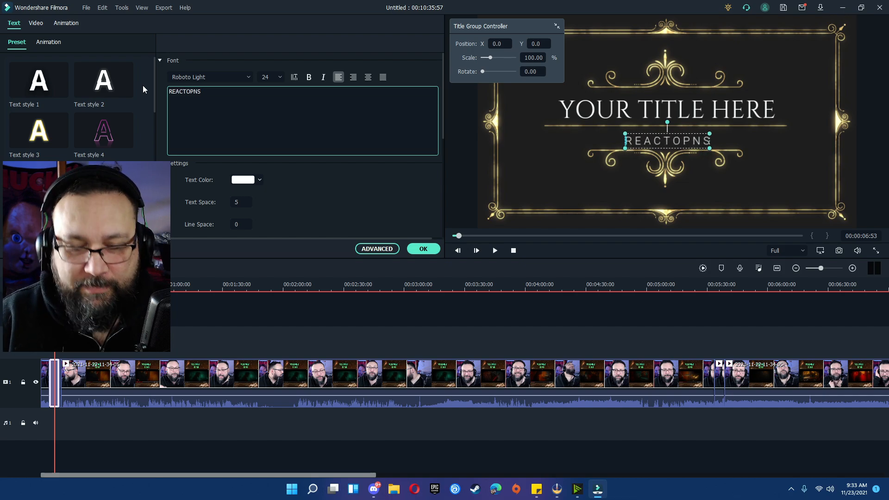
key("BackSpace")
key("BackSpace")
key("BackSpace")
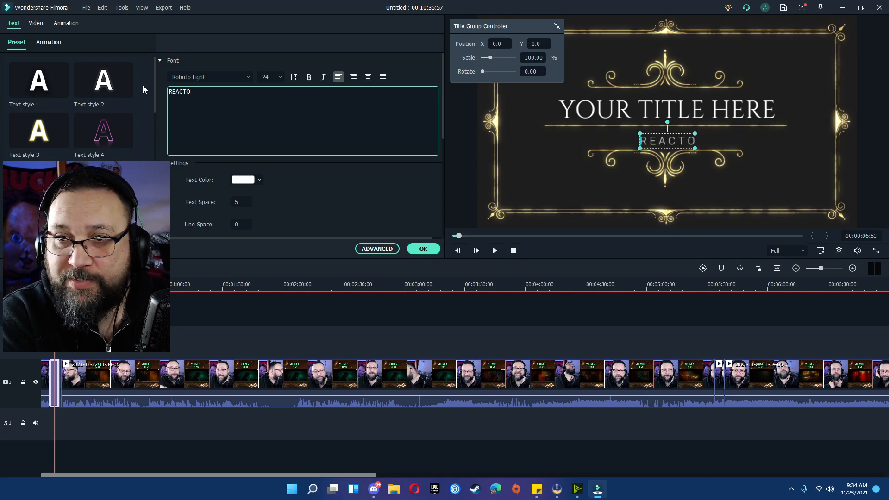
type("IONS")
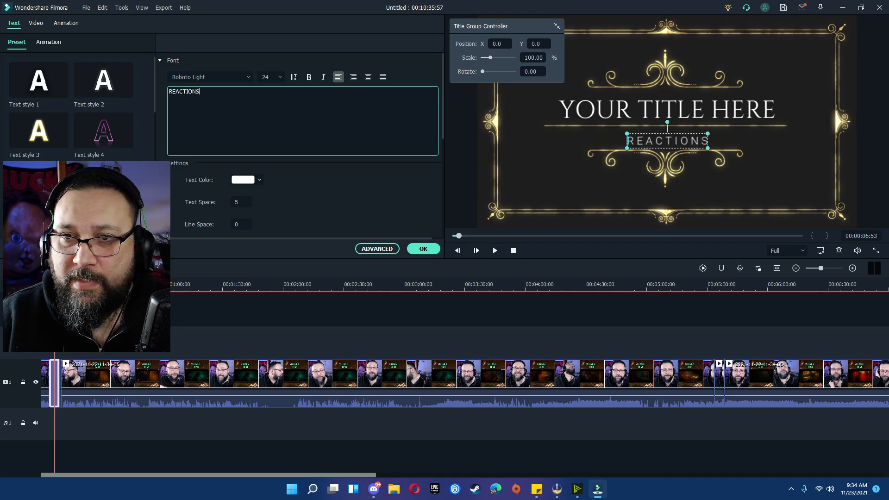
Replace the title's main line "YOUR TITLE HERE" with "CYNEWARDS"
left_click(715, 107)
left_click_drag(238, 94, 144, 81)
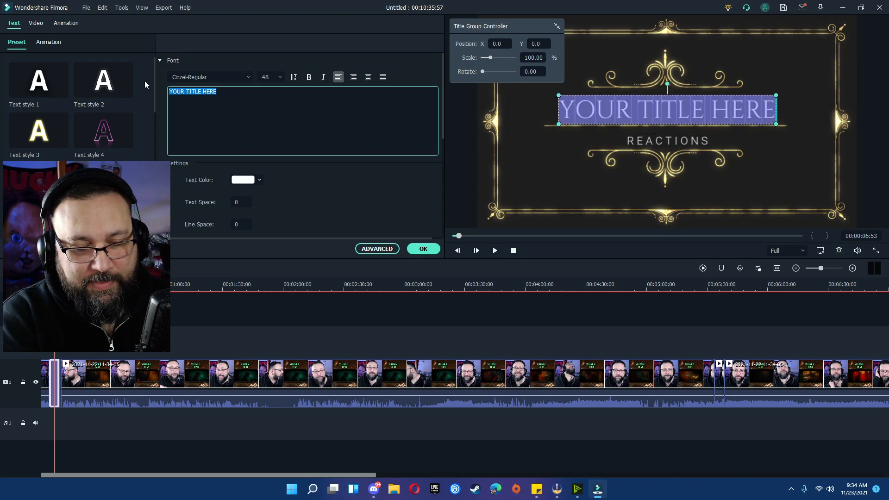
type("CYNEWARDS")
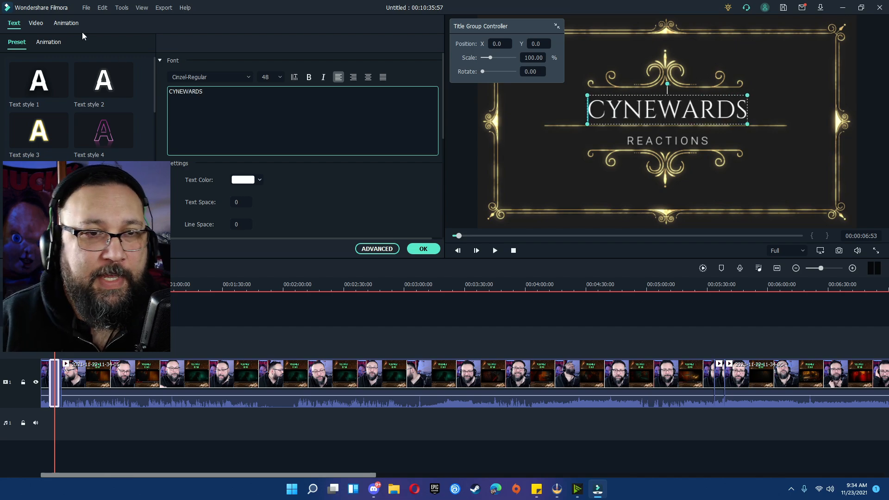
Try several preset text styles, including Text style 4, on the CYNEWARDS line
left_click(120, 80)
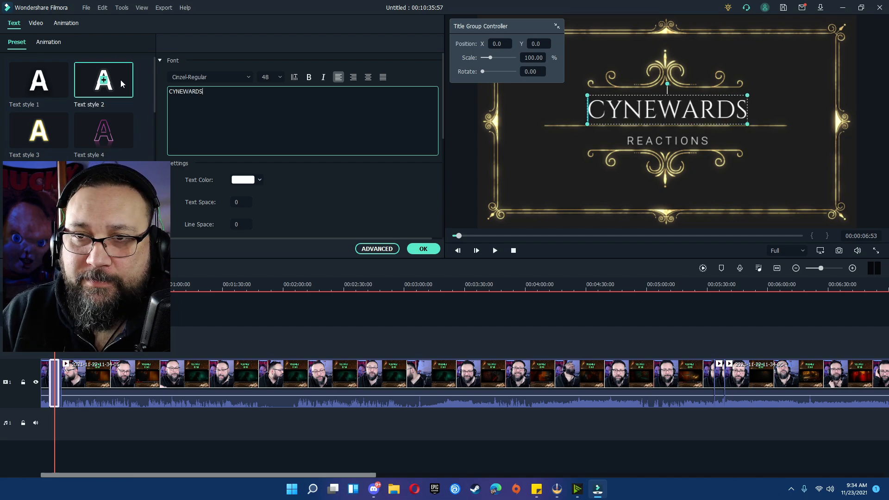
left_click(124, 118)
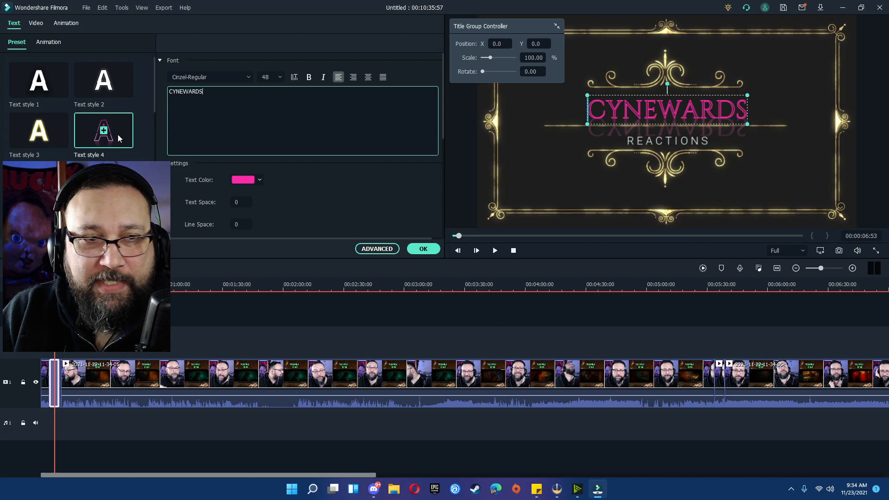
double_click(47, 138)
double_click(46, 182)
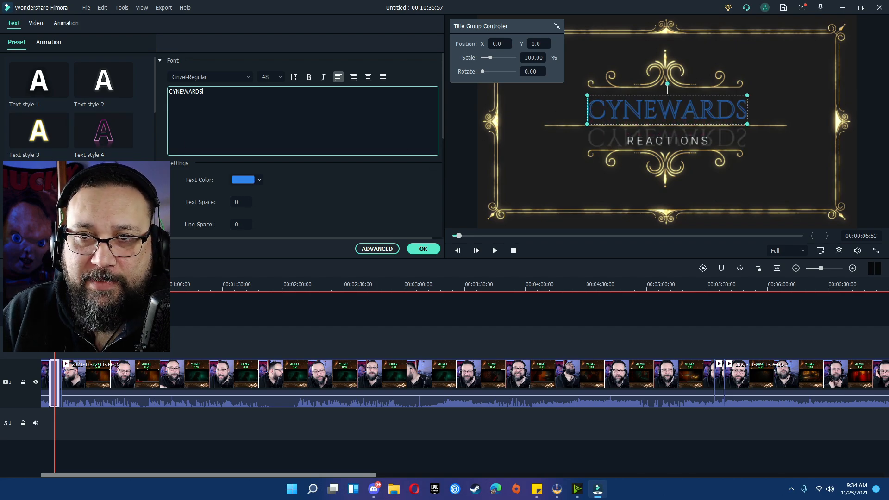
scroll(74, 112, "down", 3)
double_click(46, 181)
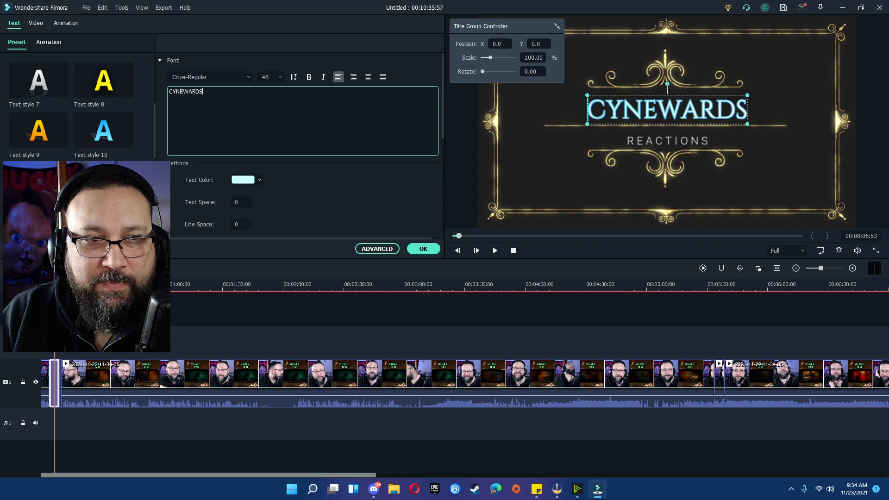
double_click(104, 182)
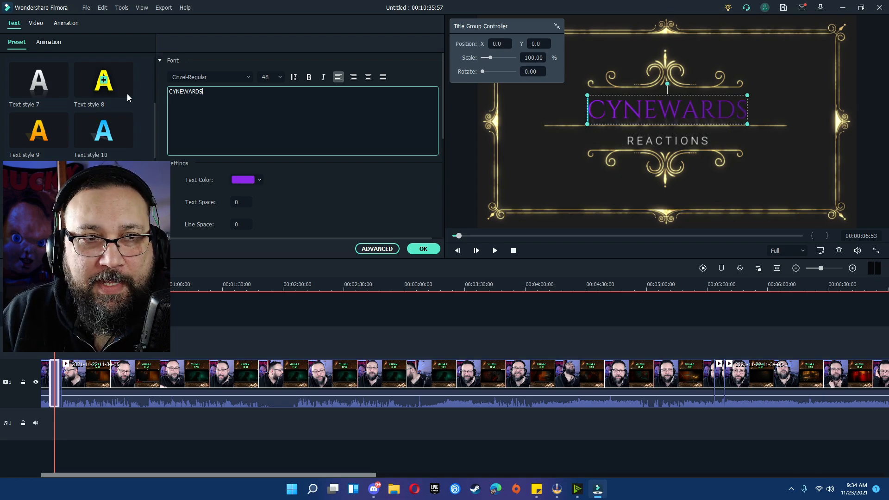
Apply Text style 2 to the CYNEWARDS line and accept the title edits
scroll(128, 97, "up", 3)
double_click(114, 87)
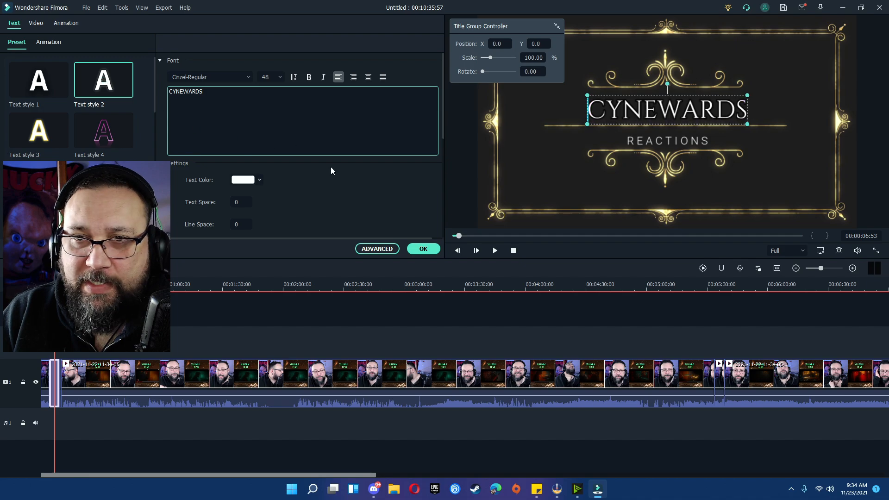
left_click(417, 249)
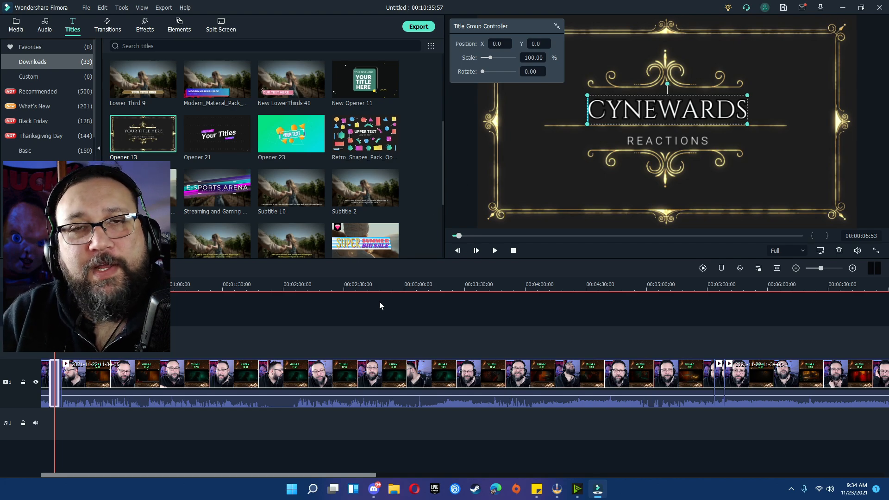
Preview the finished title card and the start of the clip after it, ending on the title at 00:00:06:11
left_click(253, 313)
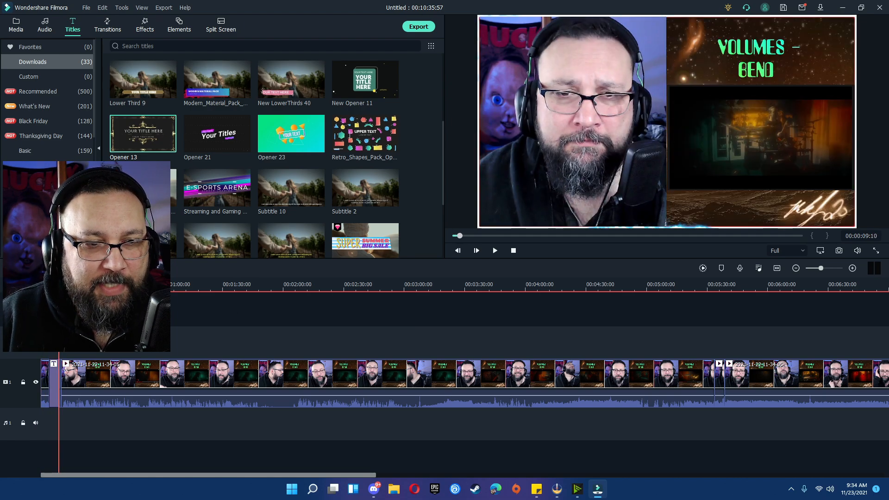
left_click_drag(61, 287, 55, 287)
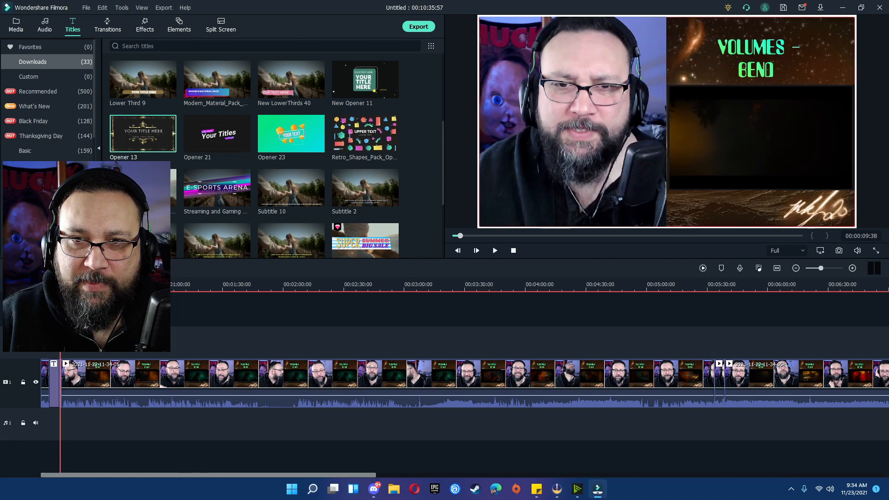
left_click_drag(60, 287, 53, 288)
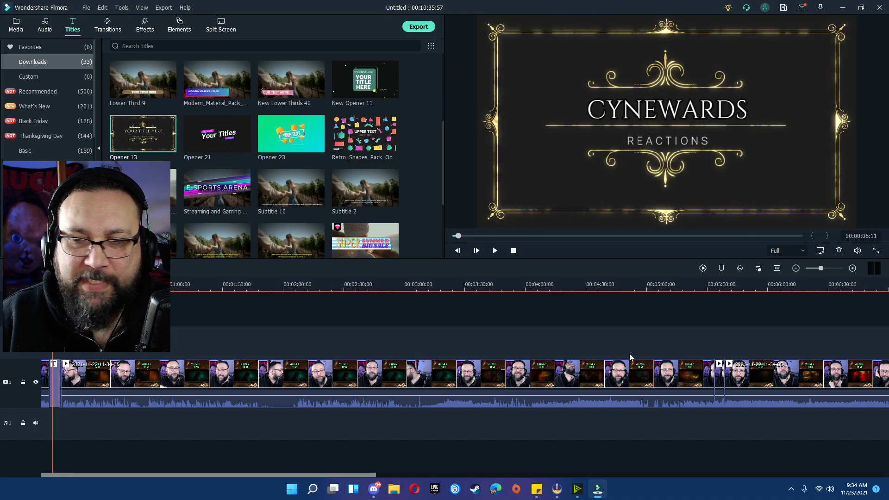
Examine the clips before and after the title up close, and preview the title at 00:00:07:42
left_click_drag(820, 274, 831, 272)
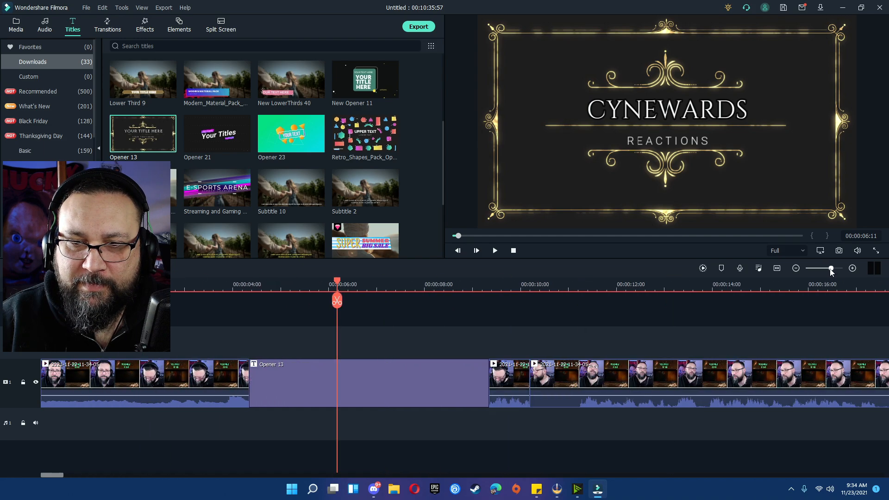
left_click(505, 384)
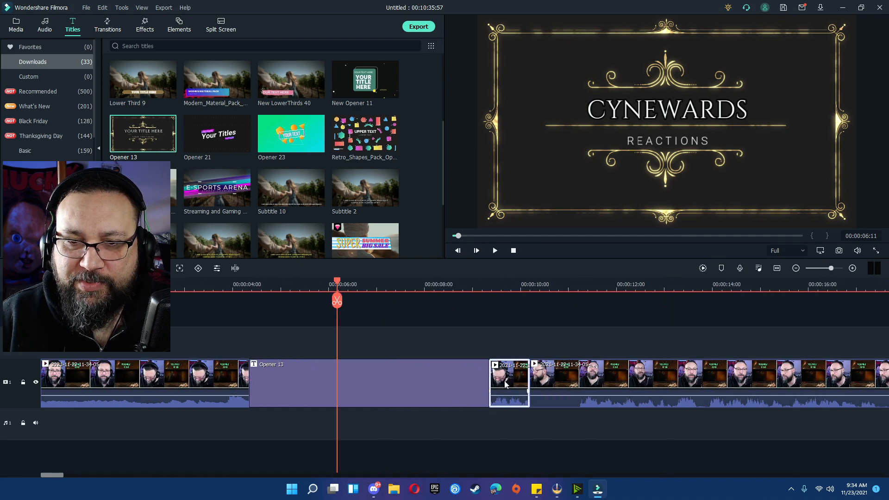
left_click(541, 386)
left_click(203, 384)
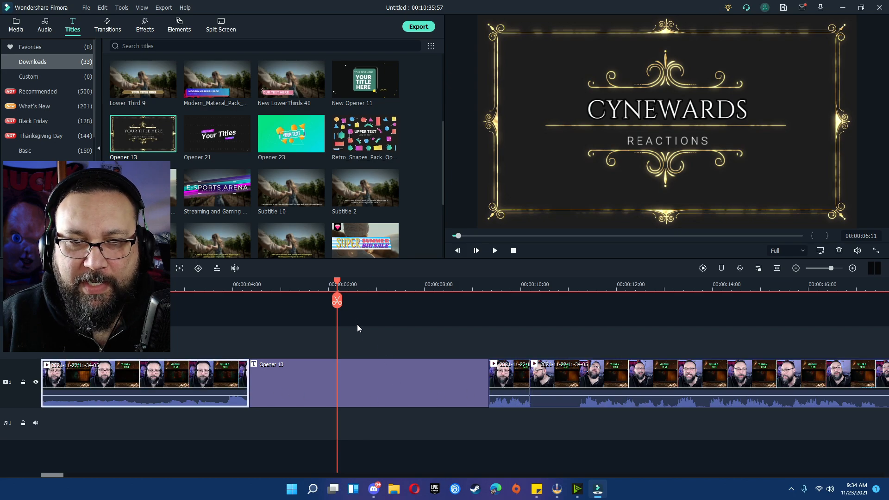
left_click_drag(338, 279, 410, 288)
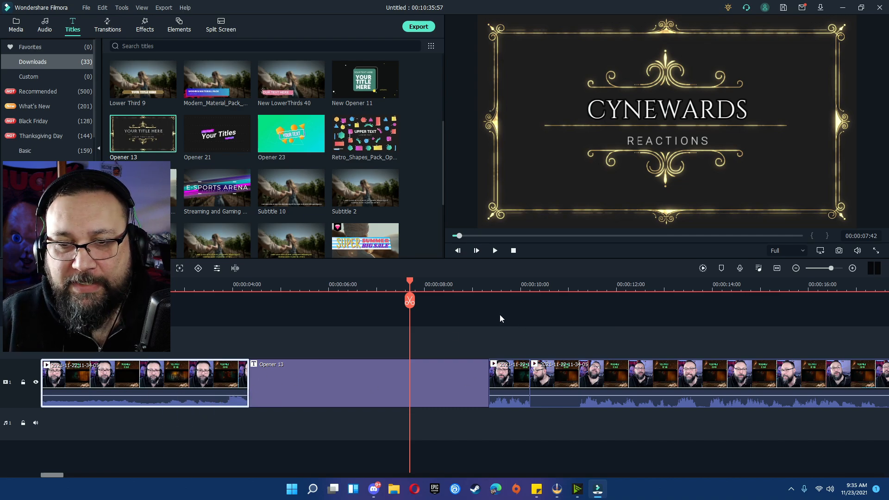
Move the short clip that follows Opener 13 to directly before the title, and check its frame at 00:00:04:40
left_click_drag(410, 280, 453, 287)
left_click(500, 377)
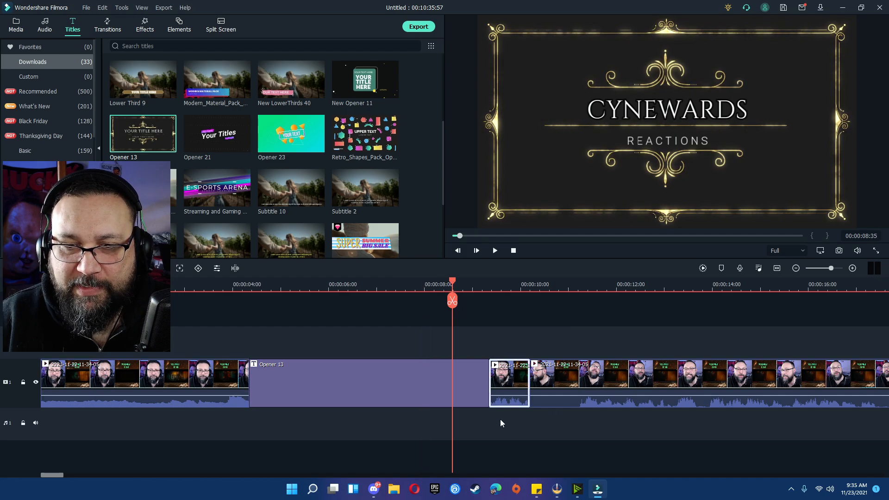
left_click_drag(500, 378, 268, 377)
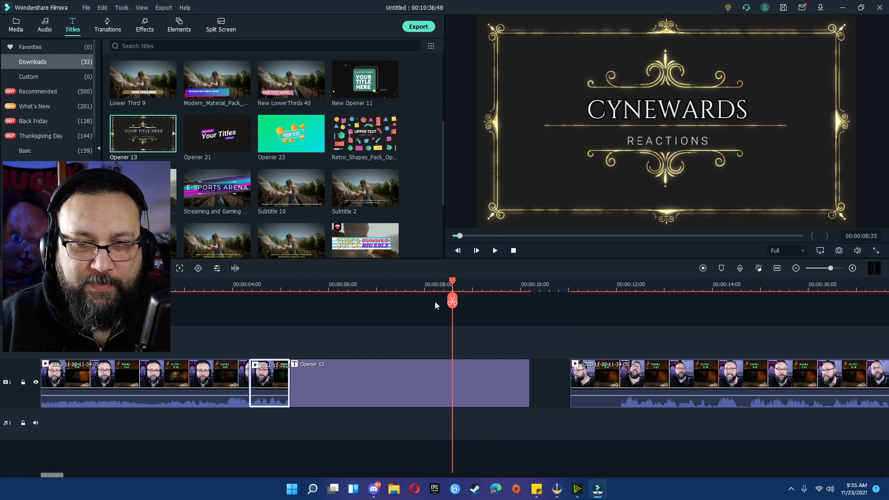
left_click_drag(454, 285, 265, 314)
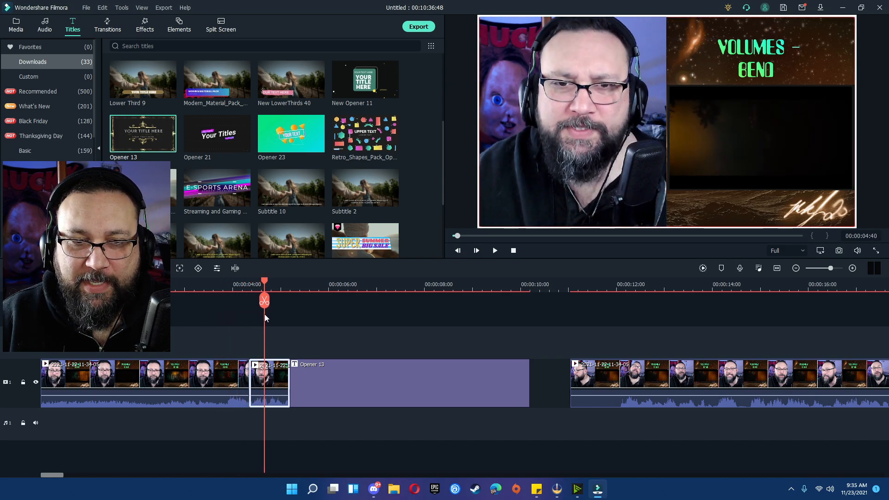
Close the empty gap between the Opener 13 title and the long main clip
left_click(550, 383)
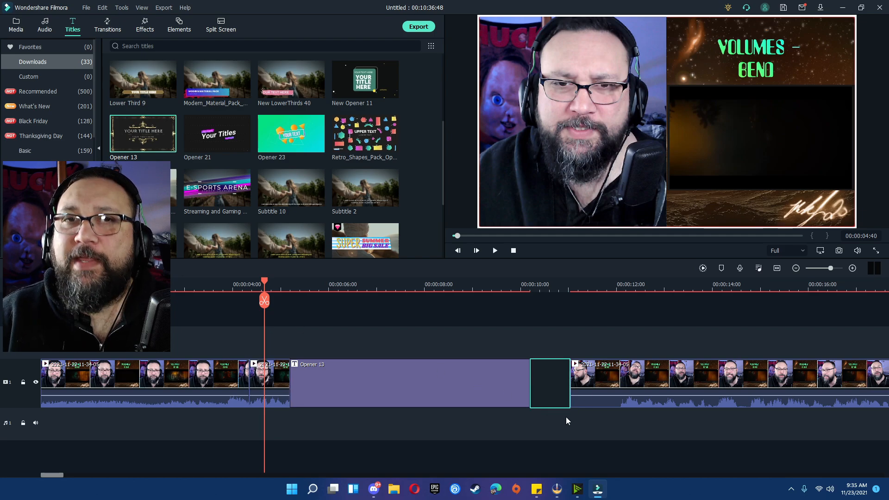
right_click(563, 391)
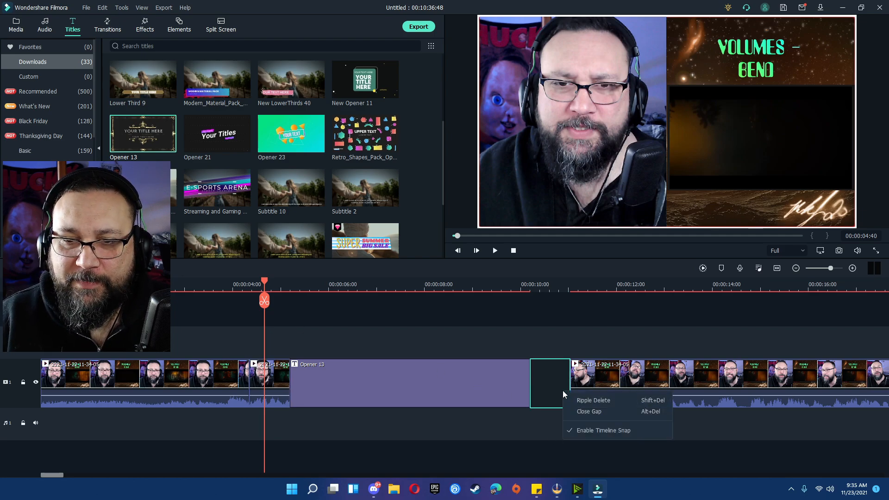
left_click(545, 373)
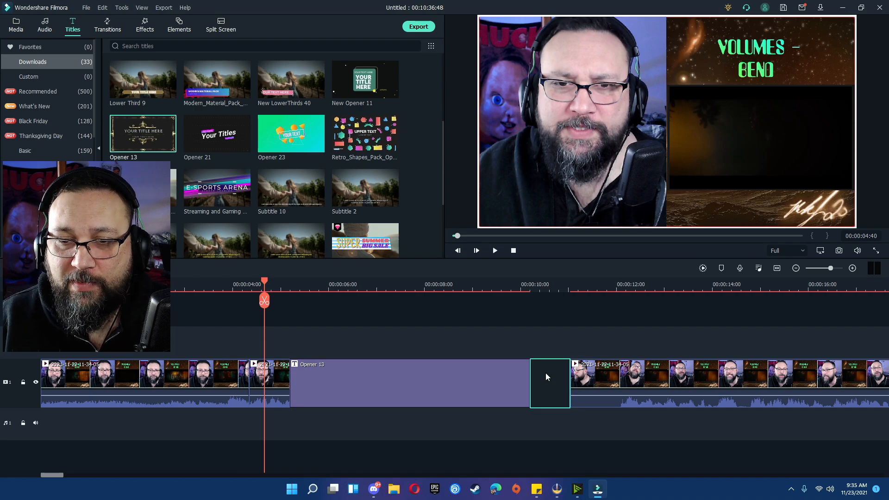
right_click(545, 373)
left_click(564, 391)
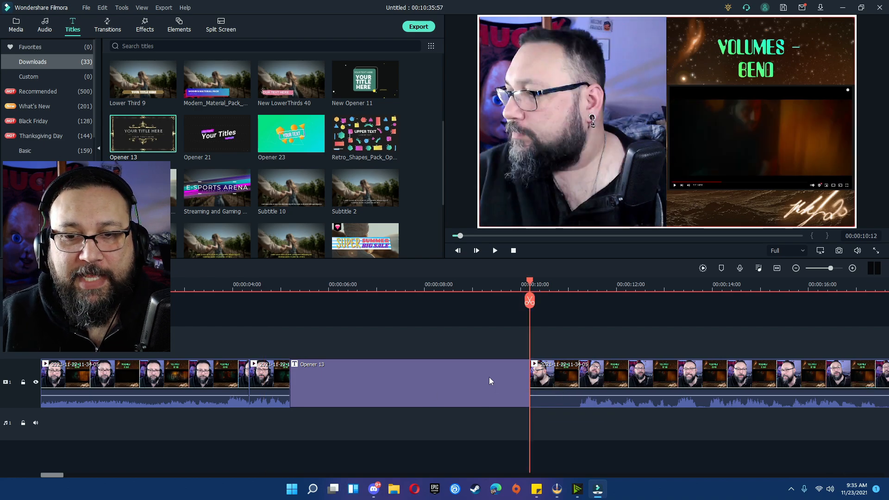
Split the main clip at 00:00:11:09 and remove its opening piece right after the title without leaving a gap
left_click_drag(836, 267, 826, 272)
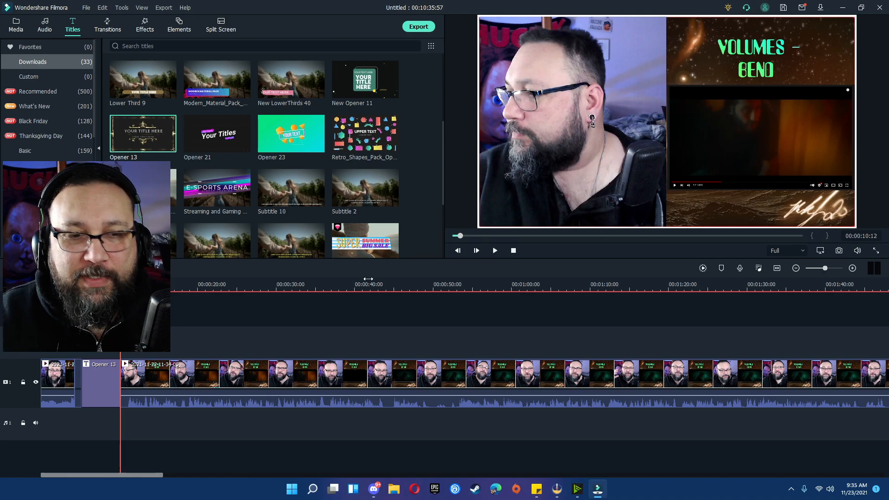
left_click_drag(120, 288, 118, 288)
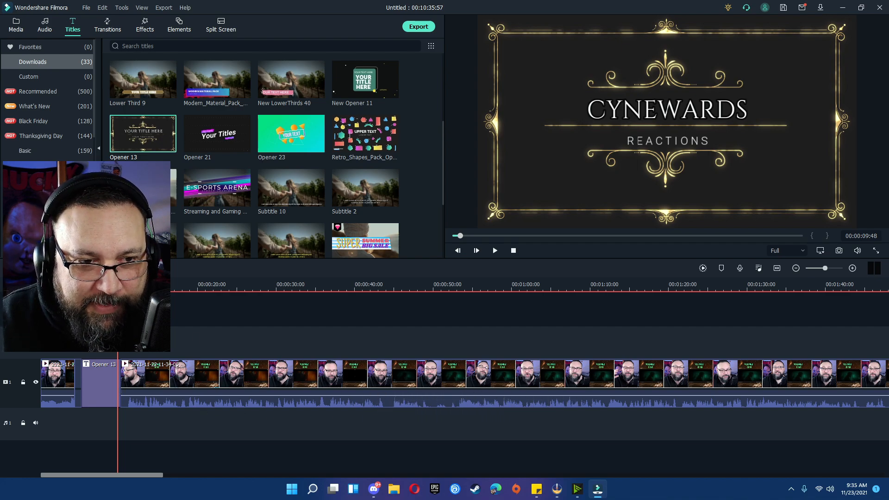
left_click_drag(118, 288, 124, 289)
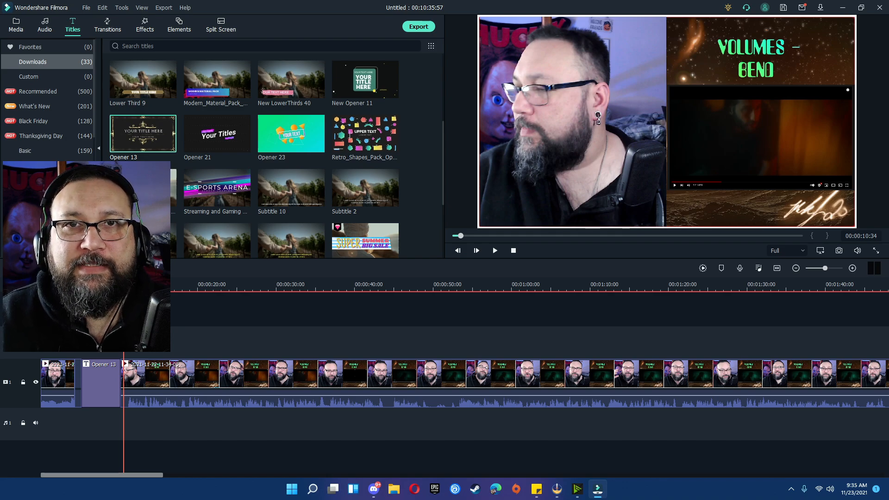
left_click_drag(124, 288, 110, 288)
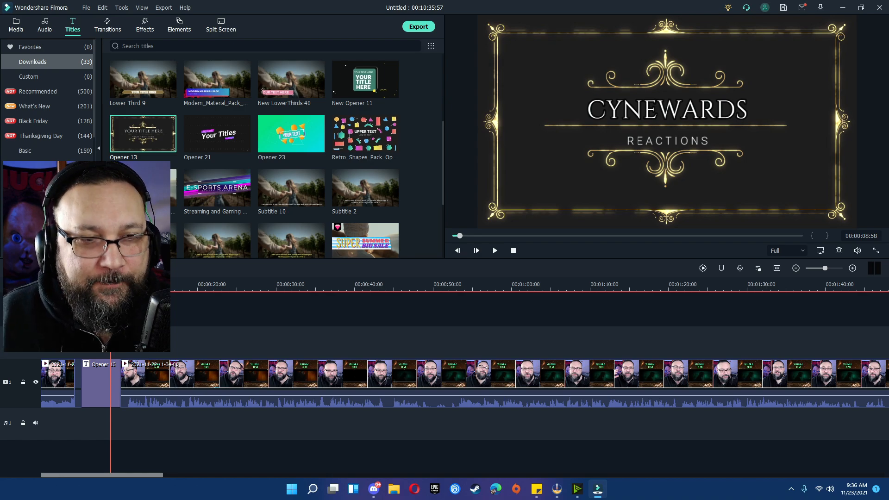
left_click(114, 285)
left_click_drag(115, 285, 128, 285)
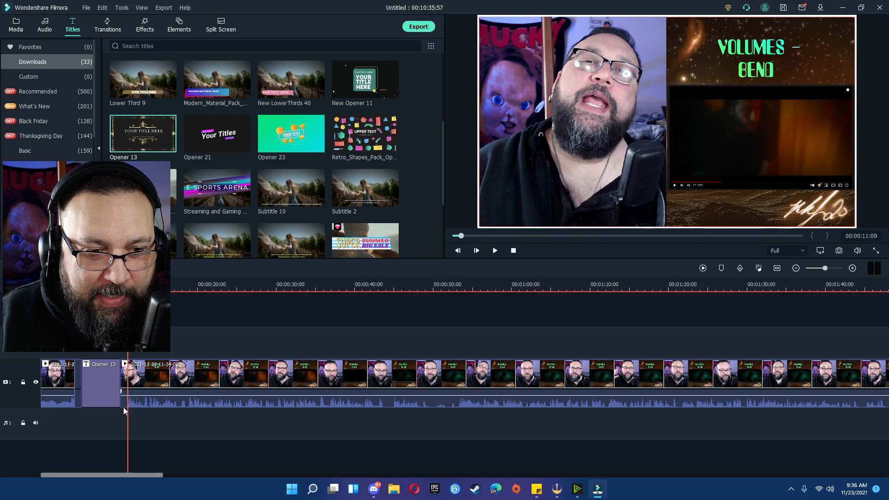
left_click(128, 301)
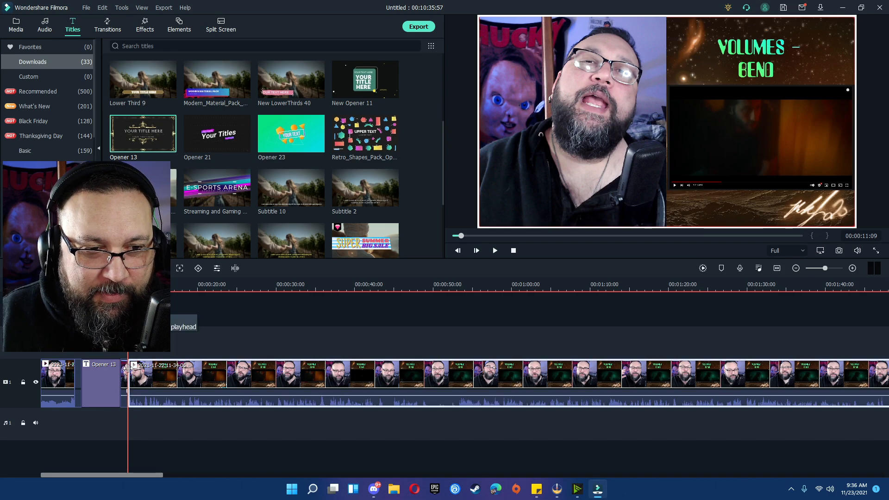
left_click(125, 374)
key("Delete")
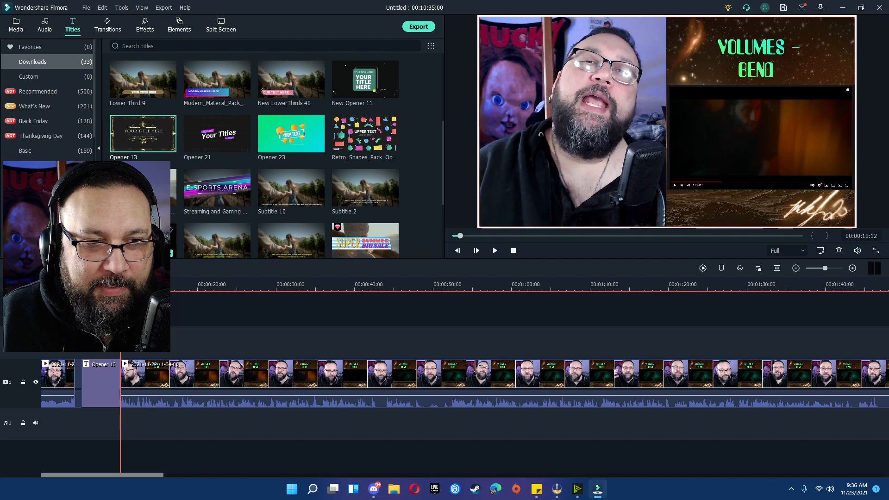
Add the recommended Fade transition between the Opener 13 title and the main clip
left_click(105, 26)
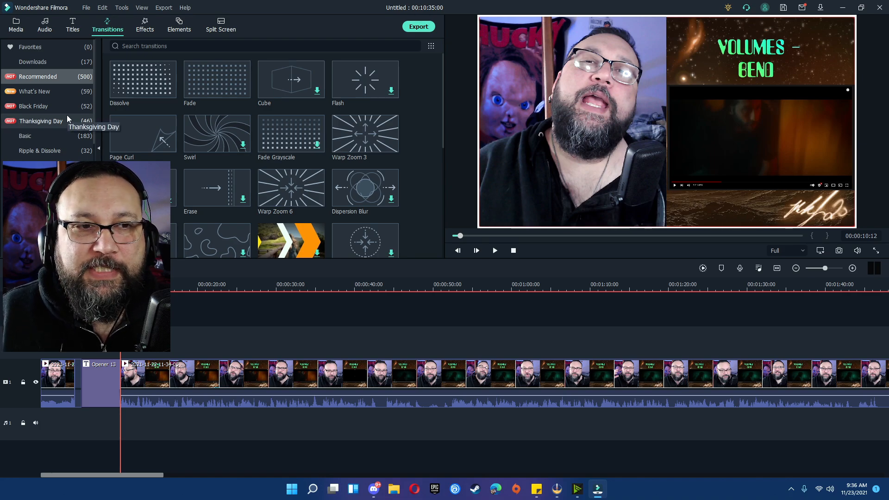
scroll(66, 115, "down", 3)
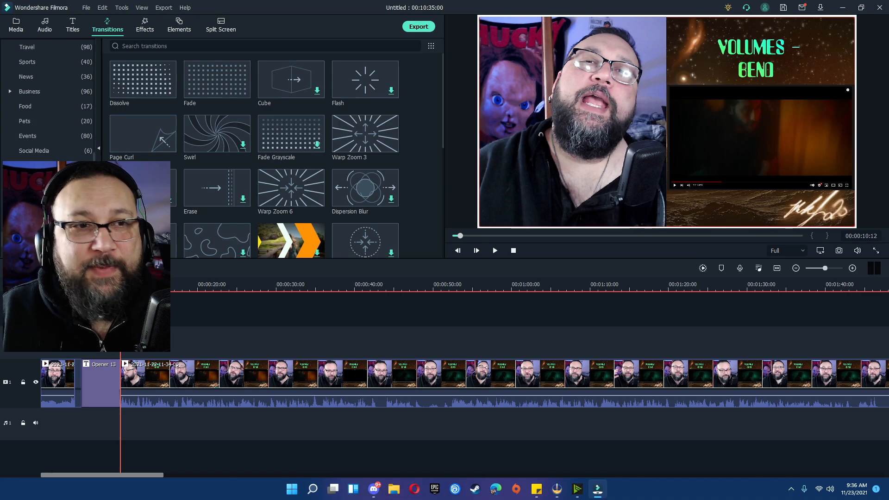
scroll(67, 115, "up", 3)
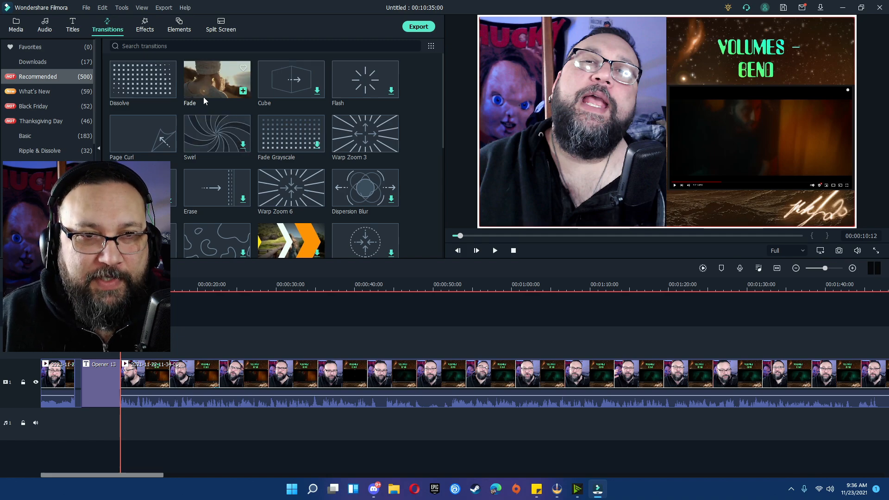
left_click_drag(202, 91, 121, 368)
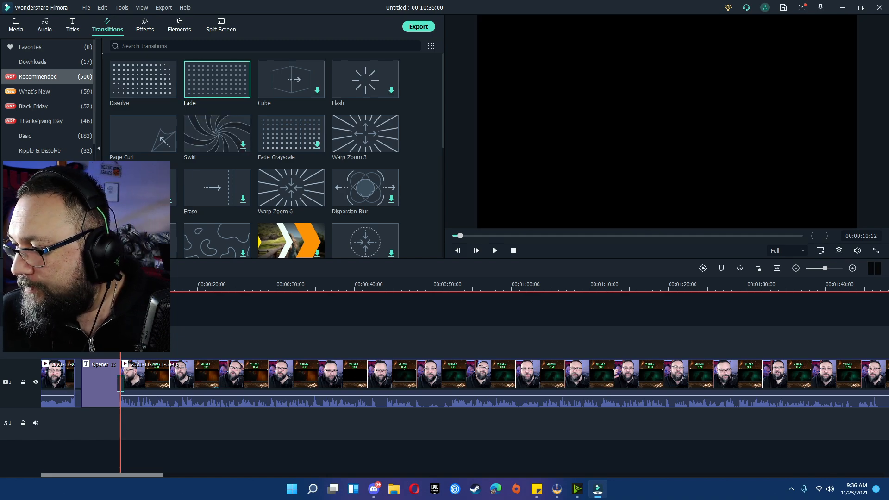
Preview the Fade transition from the title into the main clip, replaying it from 00:00:09:09
key("space")
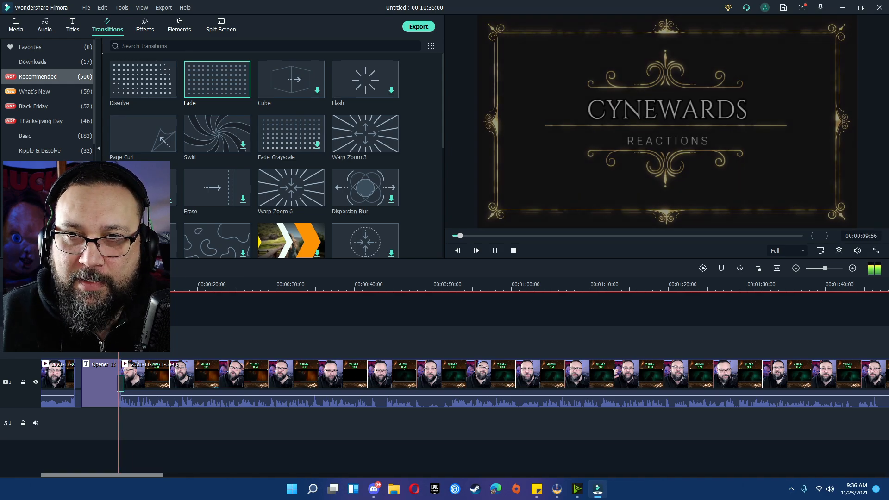
left_click(496, 252)
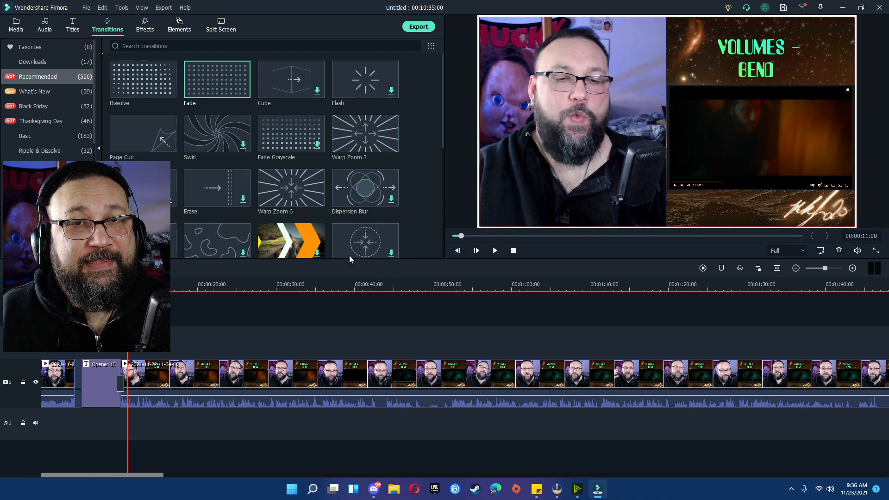
left_click_drag(128, 288, 112, 288)
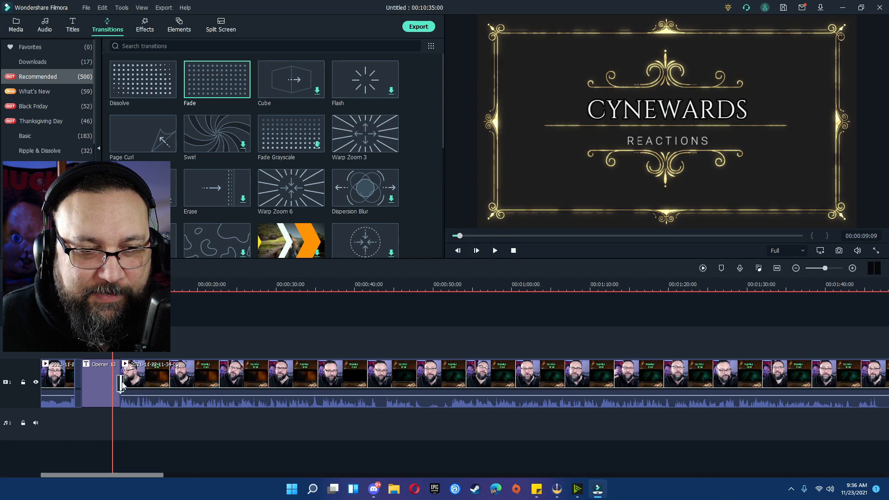
left_click_drag(133, 385, 148, 387)
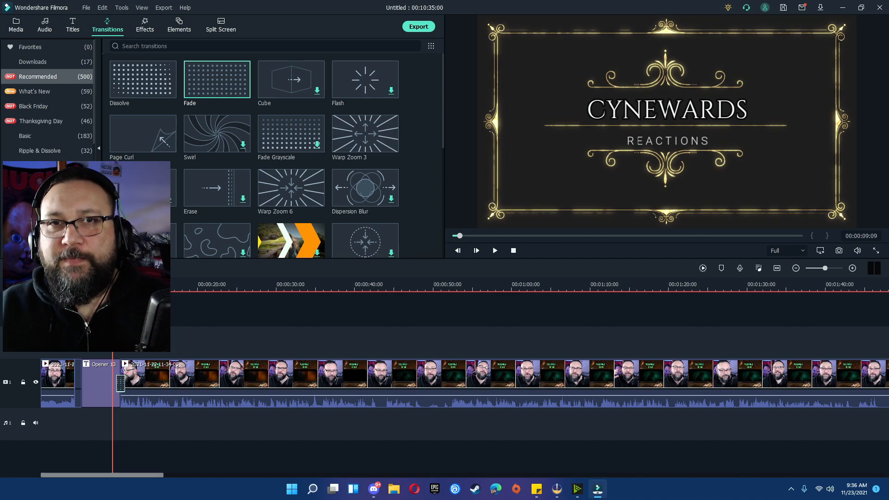
key("space")
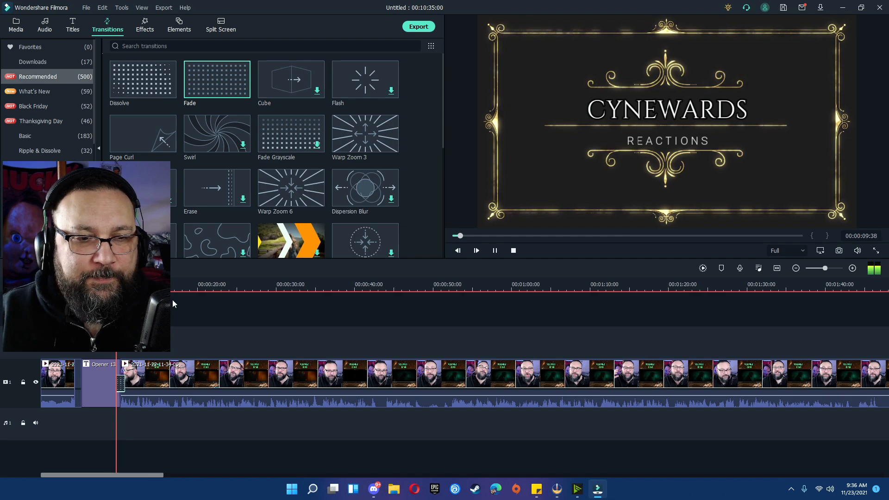
left_click(498, 251)
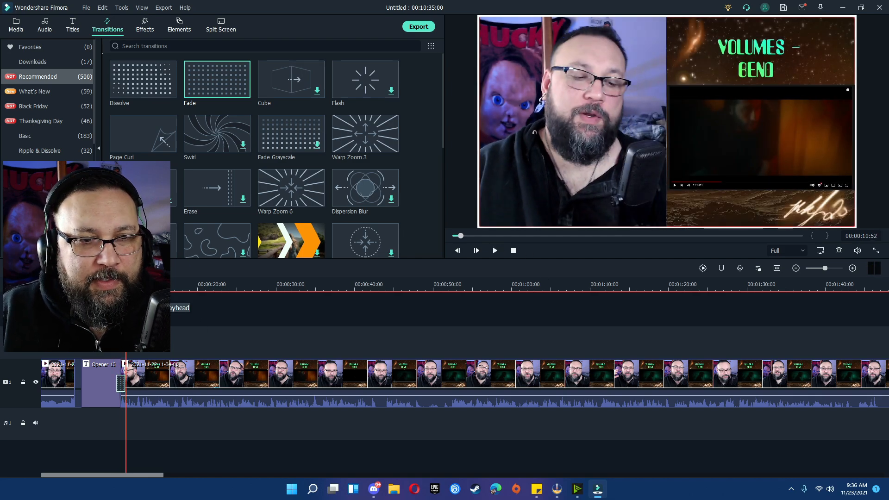
Cut the section between 00:01:00:34 and 00:01:01:01 out of the main clip and close the gap
left_click_drag(126, 291, 512, 321)
left_click(526, 382)
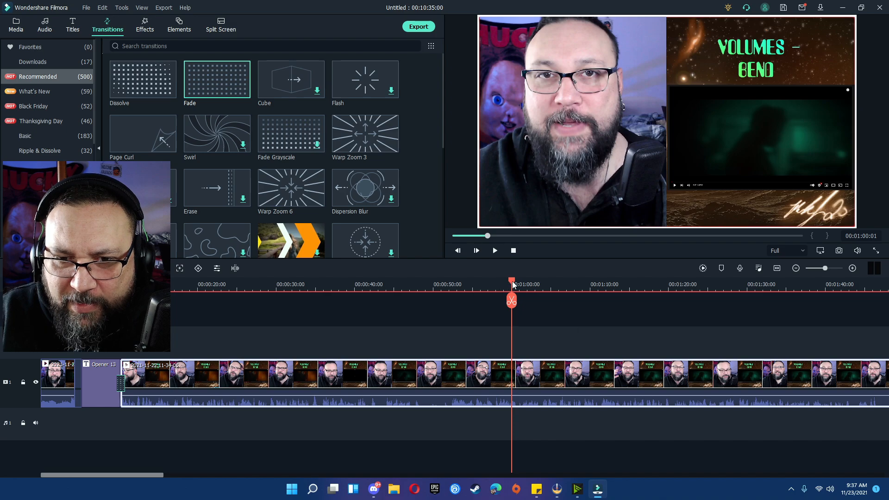
left_click(825, 269)
left_click_drag(825, 272, 832, 269)
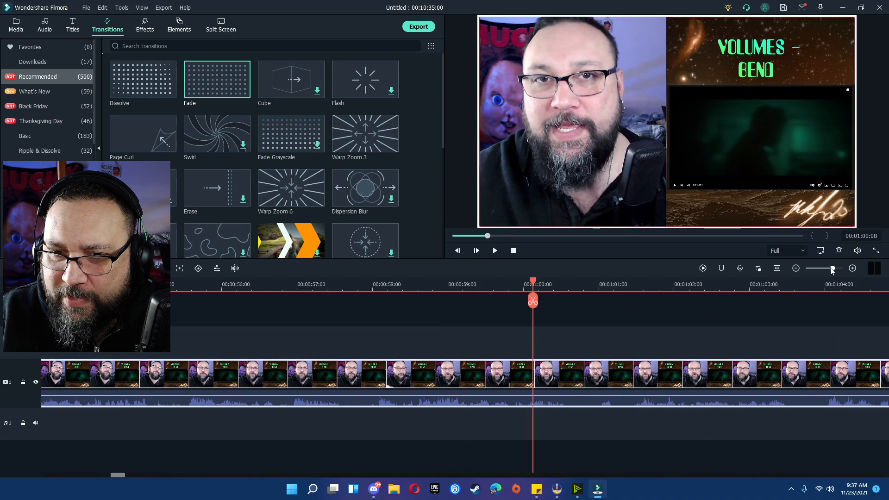
left_click_drag(533, 284, 496, 285)
left_click(495, 250)
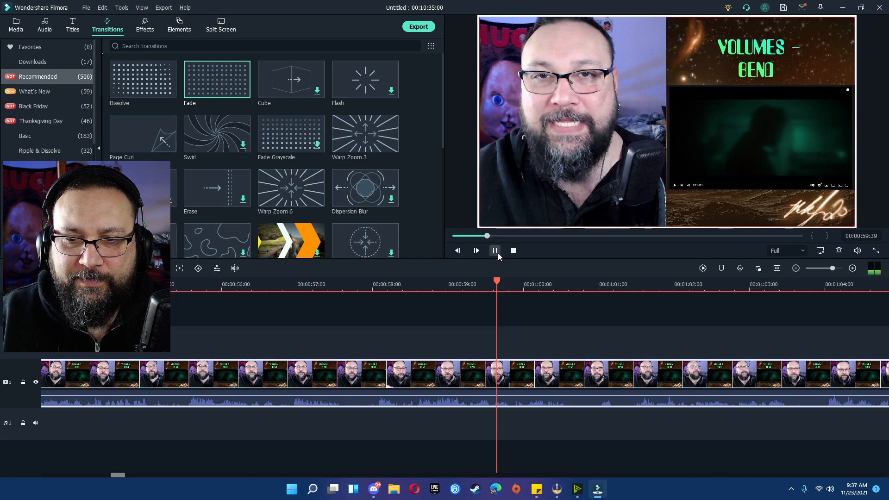
left_click(495, 251)
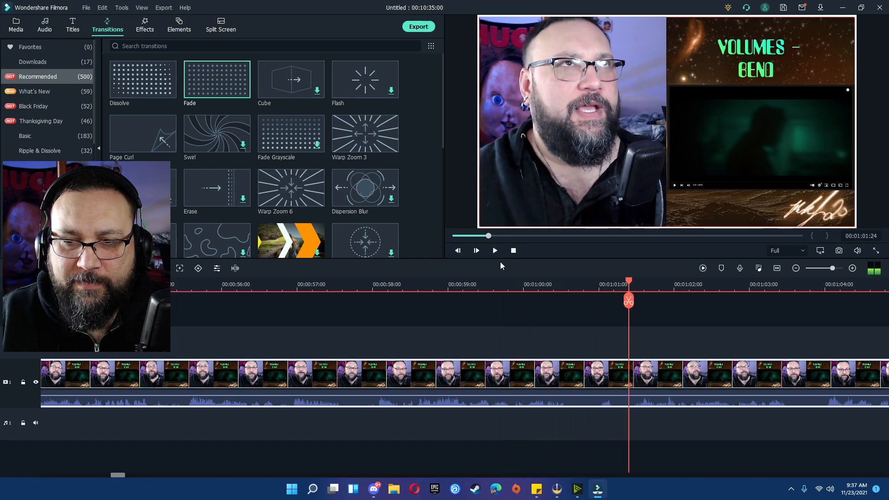
left_click_drag(621, 284, 598, 284)
left_click(566, 301)
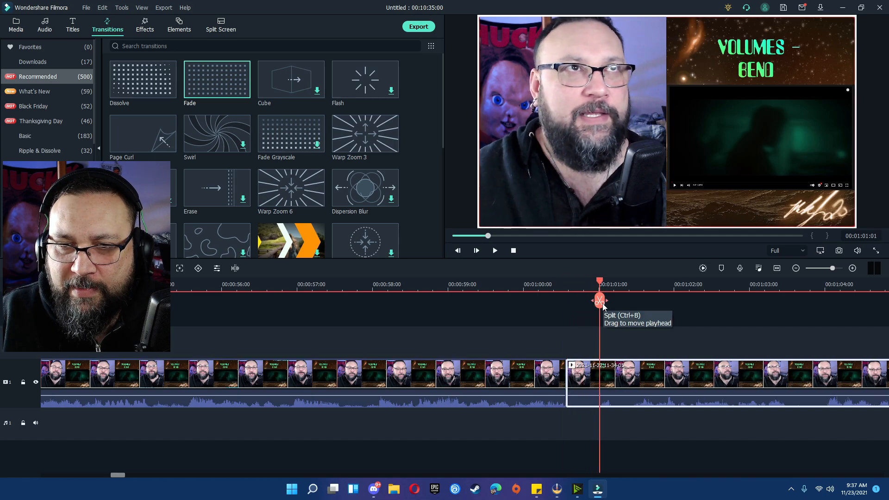
left_click(600, 301)
left_click(583, 404)
key("Delete")
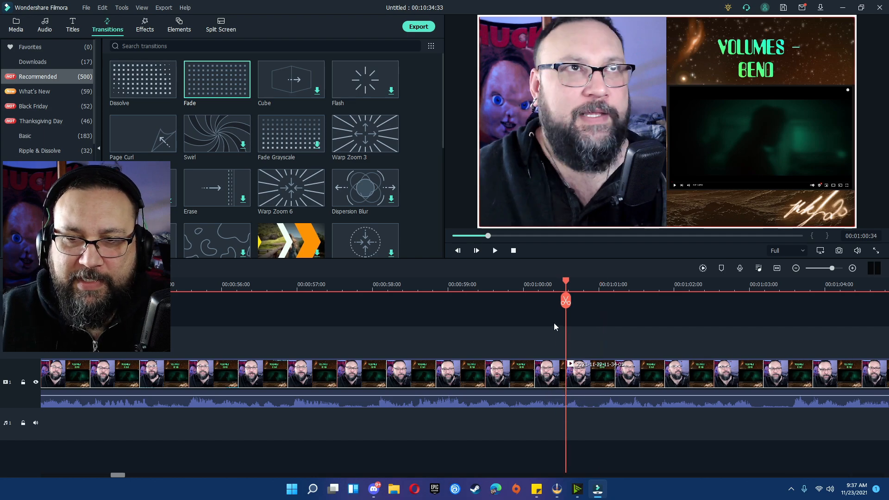
Play back the new cut in the main clip from 00:00:59:17
left_click_drag(567, 285, 470, 287)
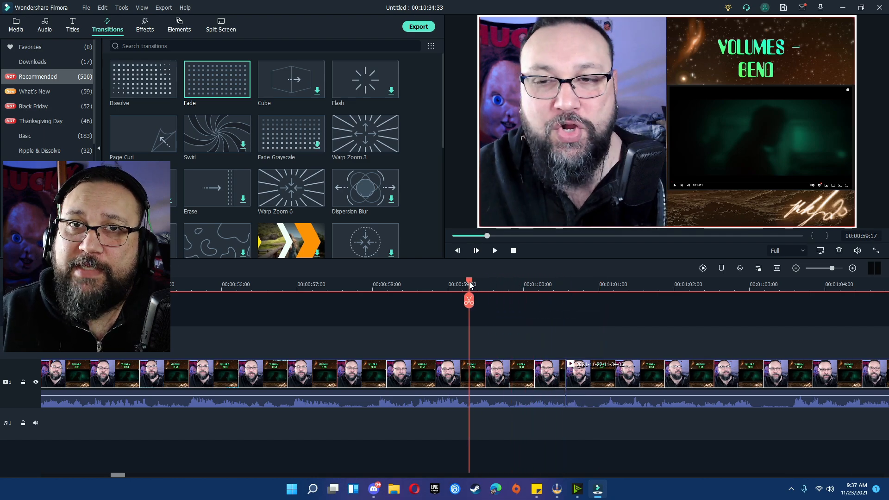
key("space")
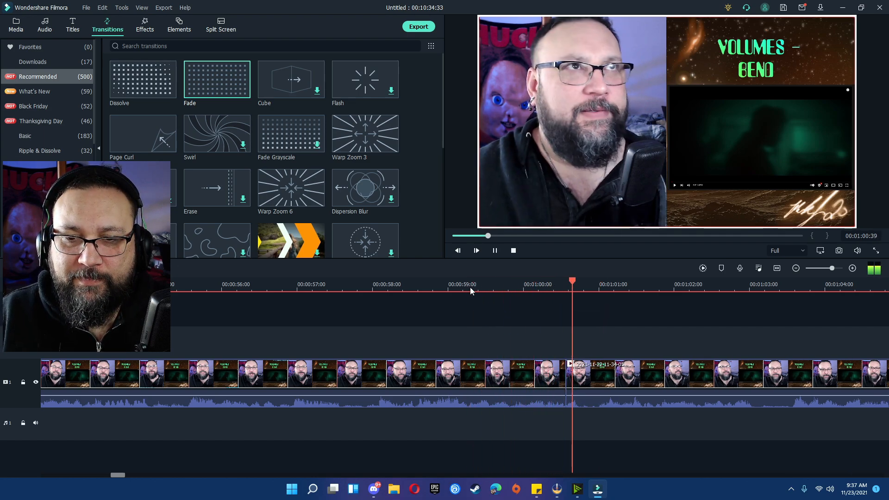
left_click(495, 250)
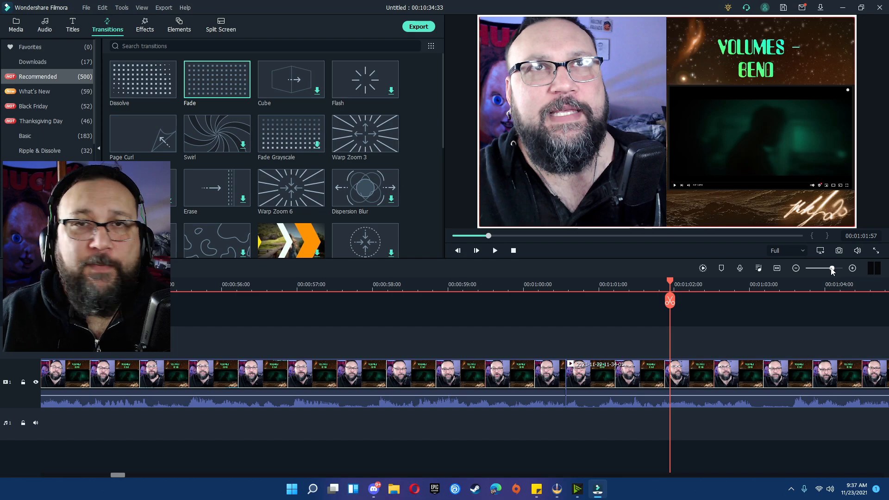
Split the main clip at 00:01:08:15 and delete the segment directly after the split
left_click_drag(832, 271, 829, 272)
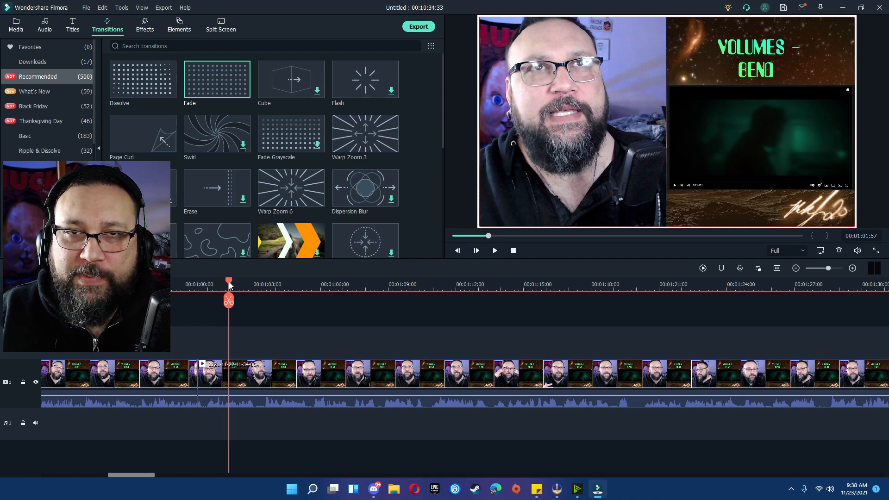
left_click_drag(231, 285, 371, 300)
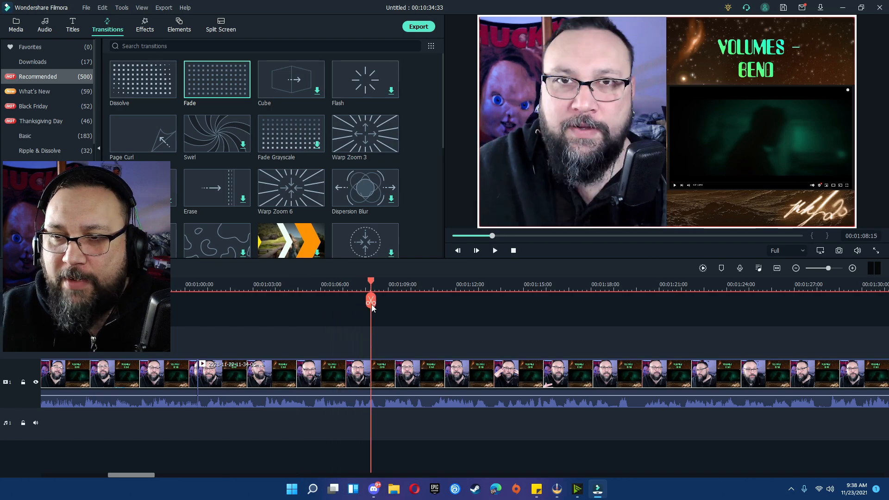
left_click(394, 391)
left_click(372, 304)
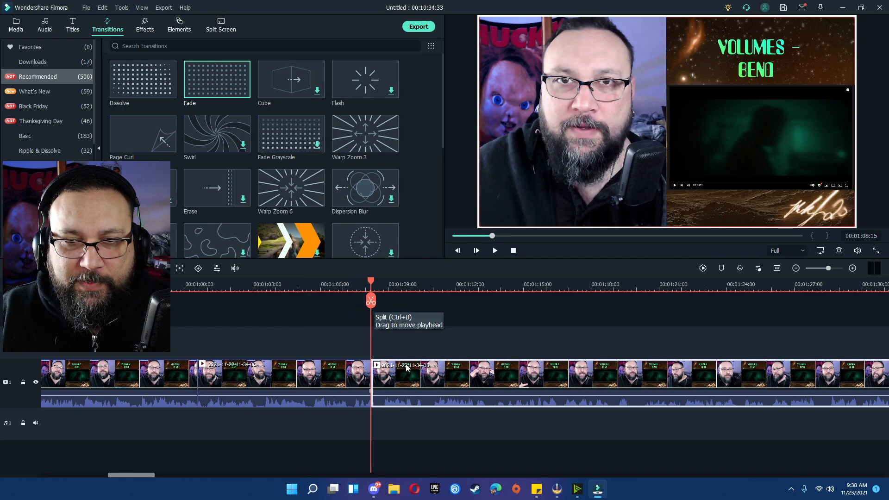
key("Delete")
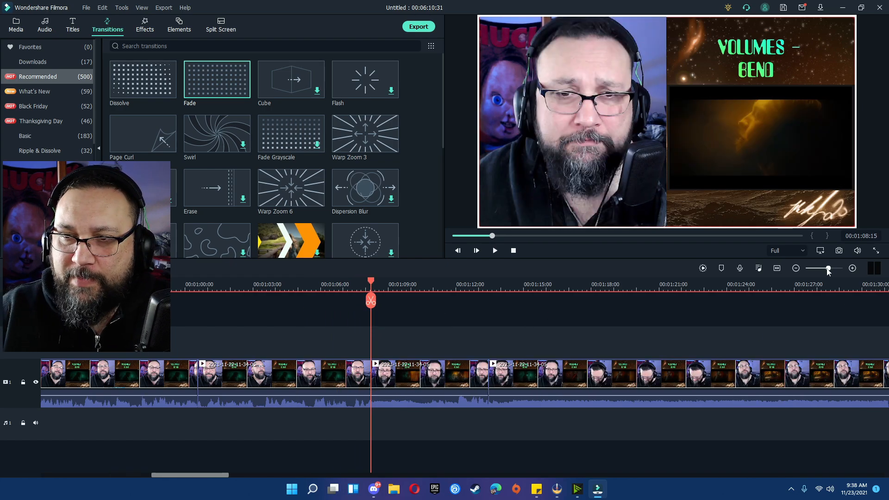
Delete the last long clip on the video track, which follows the 00:01:08:15 cut
left_click_drag(828, 268, 818, 271)
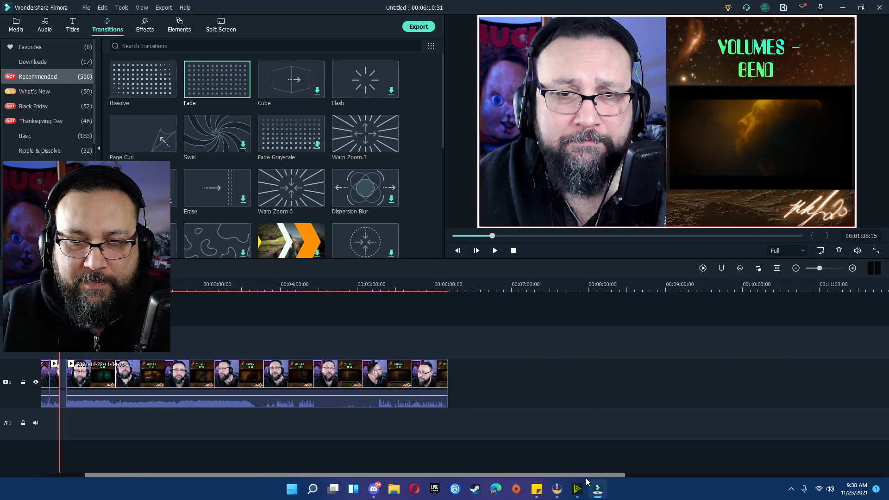
left_click_drag(586, 475, 488, 476)
left_click(203, 380)
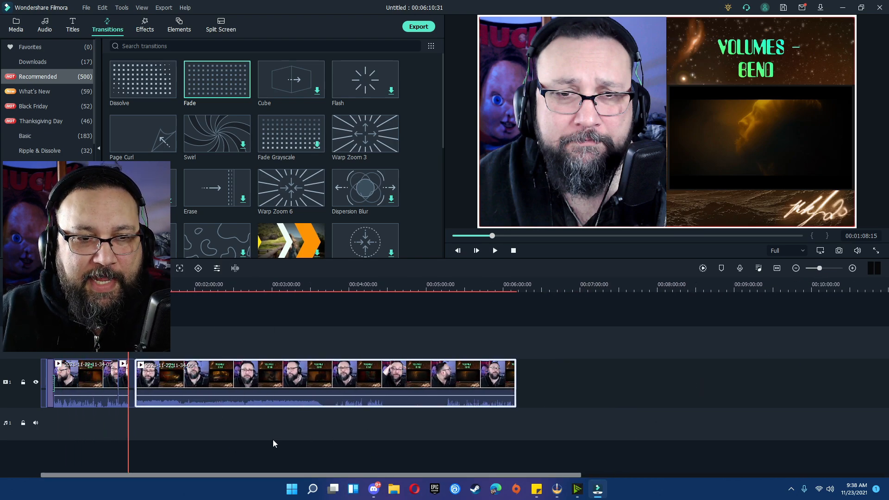
key("Delete")
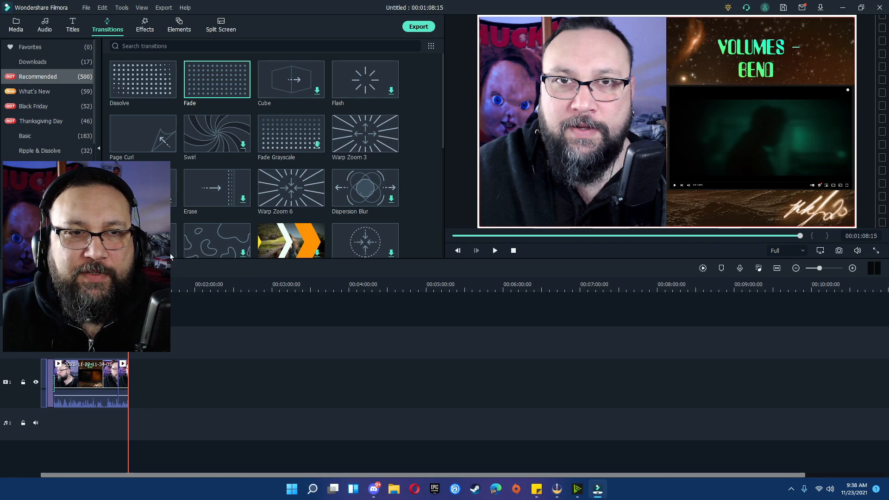
Preview the Tender & Sentimental track Earth - The Rhythm Of Memories and add it to audio track 1, starting at the Opener title
left_click(45, 25)
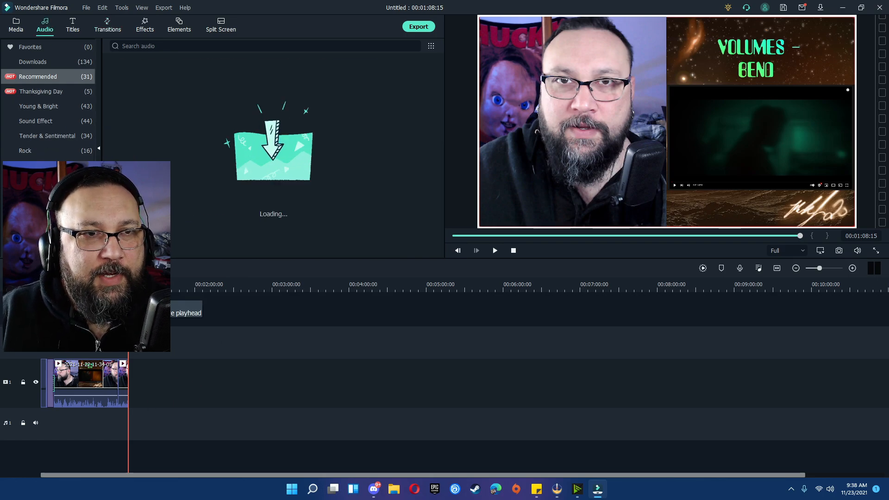
left_click(41, 134)
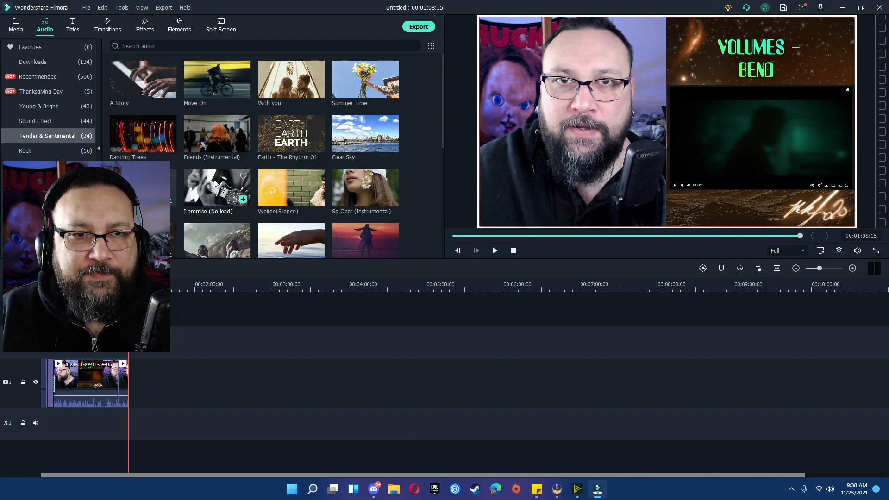
double_click(299, 139)
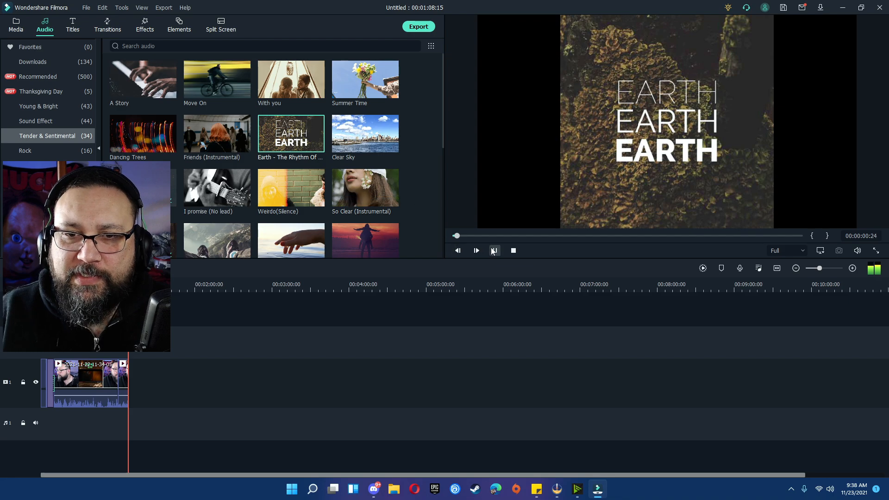
left_click(494, 250)
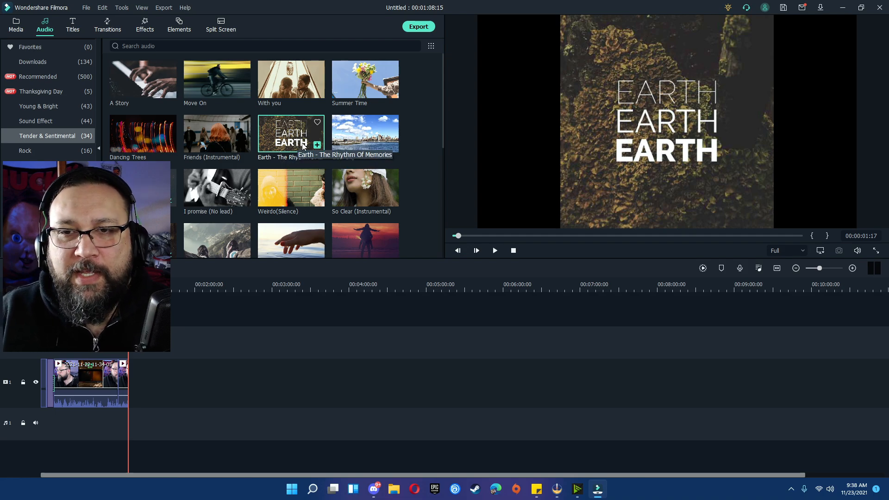
left_click_drag(303, 146, 49, 421)
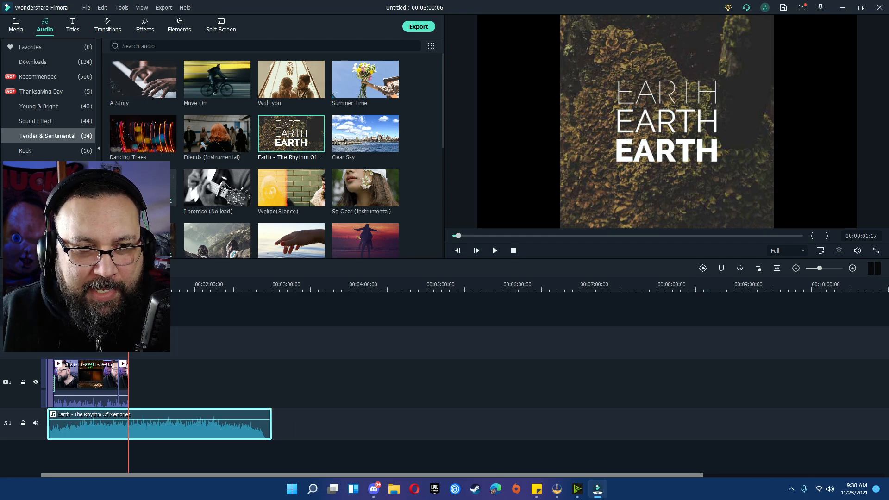
Play back the music under the title and into the main clip, starting from the end of the teaser
key("space")
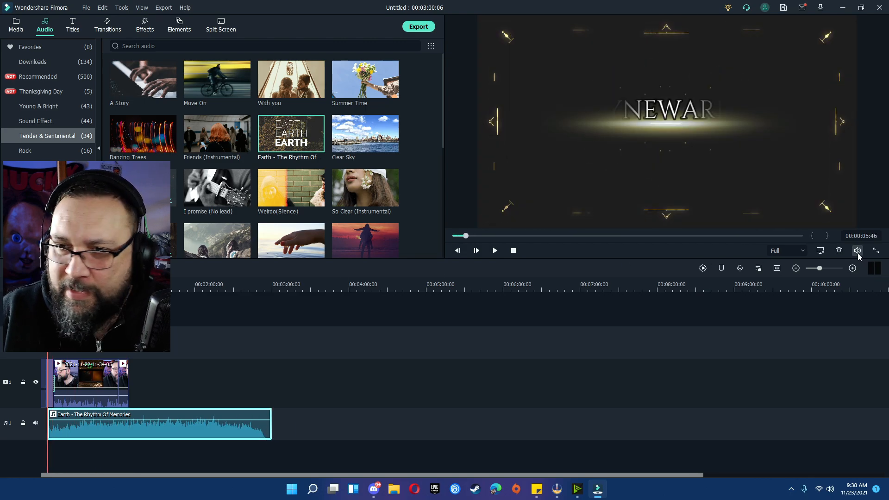
left_click_drag(819, 270, 823, 270)
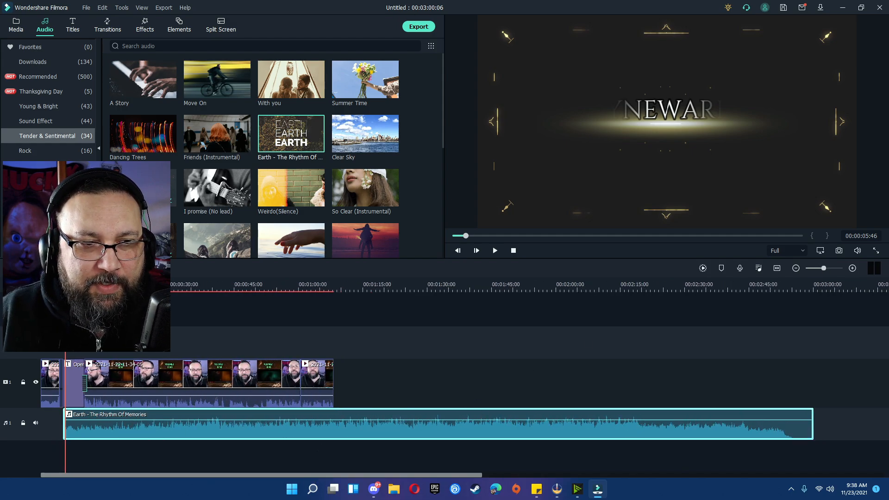
left_click_drag(65, 287, 58, 287)
key("space")
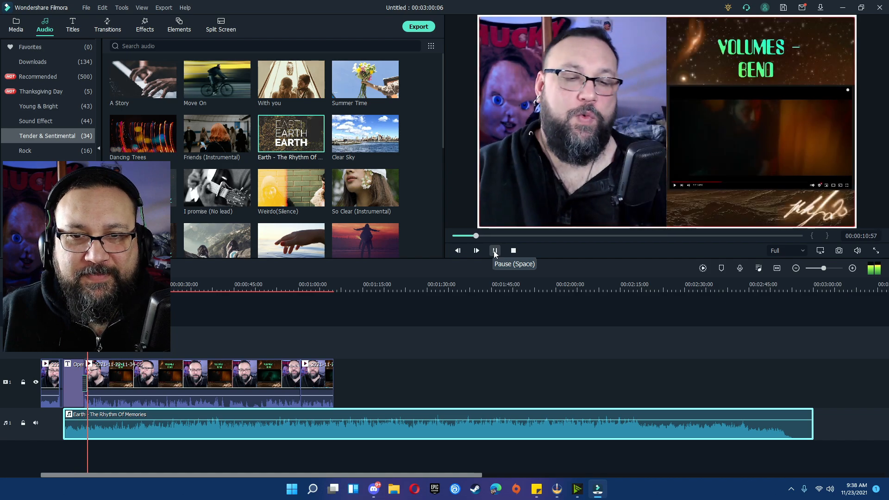
left_click(495, 252)
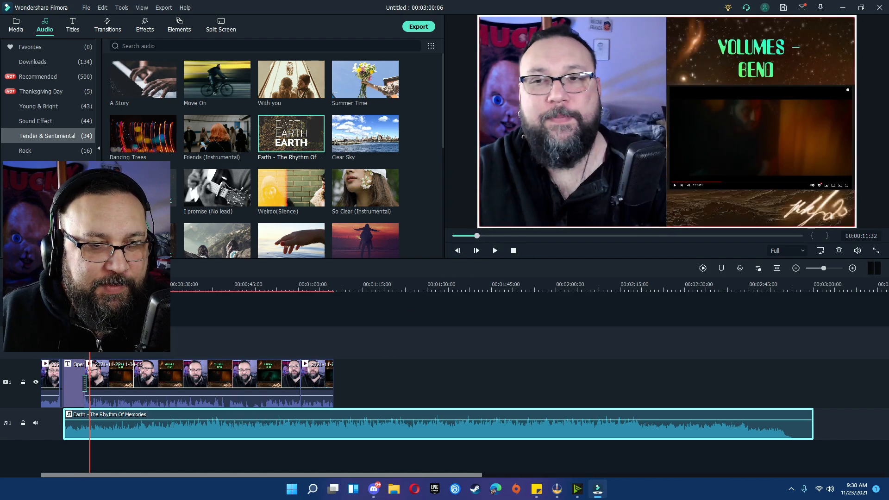
Split the music at 00:00:10:02, where the title ends, and greatly lower the volume of the part under the main clip
left_click_drag(90, 288, 83, 288)
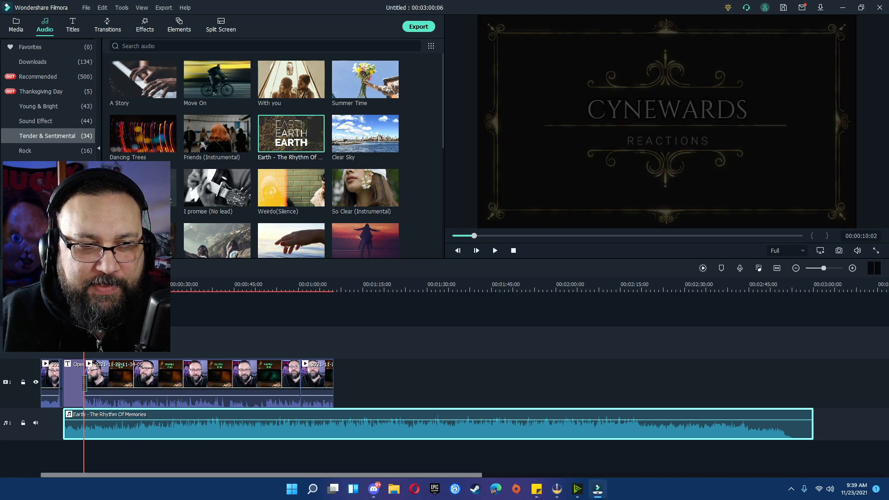
right_click(125, 419)
left_click(129, 427)
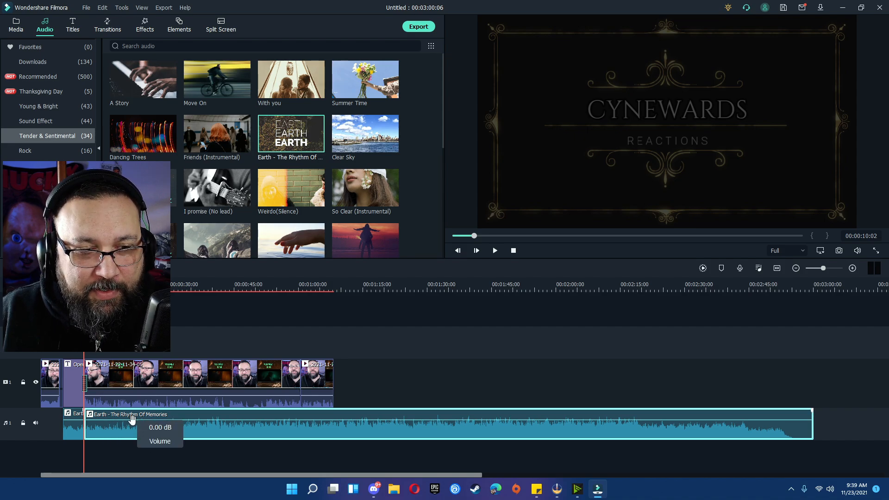
left_click_drag(278, 422, 278, 434)
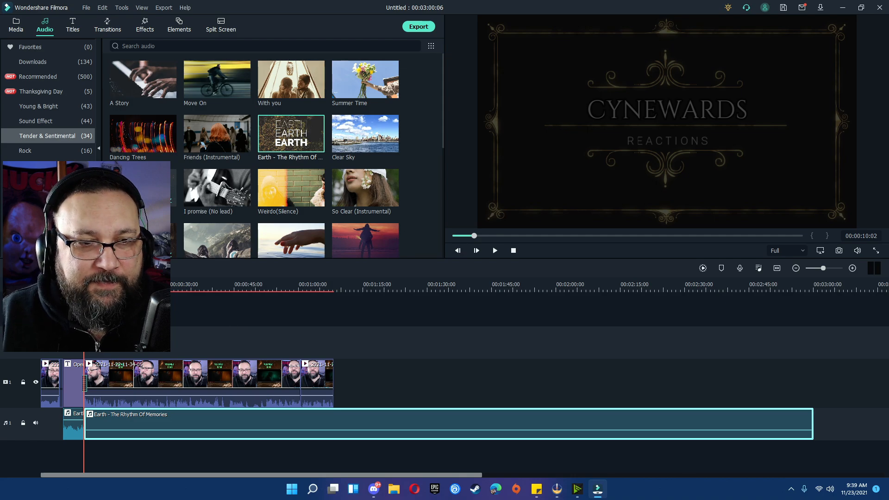
Play back the music's volume drop from the middle of the title into the main clip
left_click_drag(84, 287, 75, 287)
key("space")
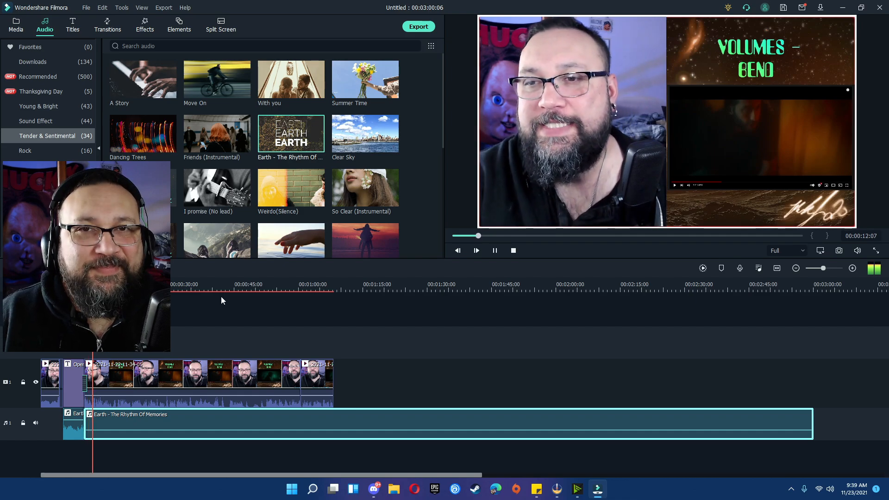
left_click(494, 250)
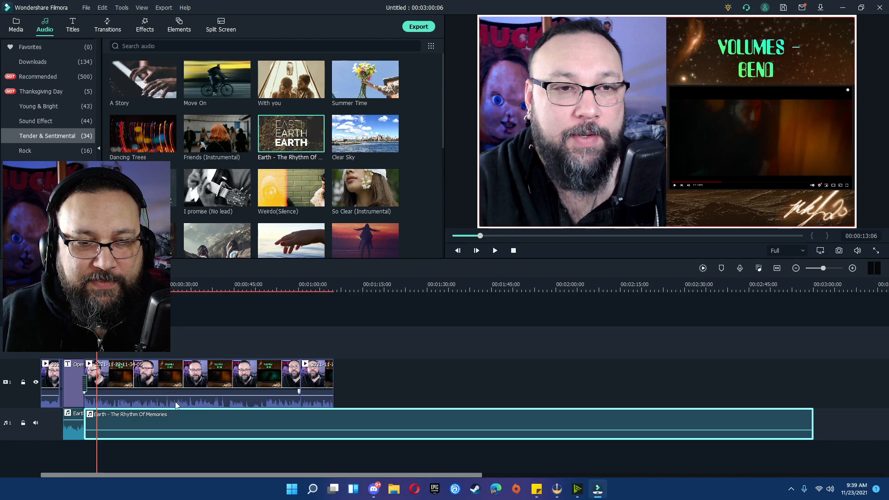
Set the audio equalizer of the main clip after the title to the Soft preset
left_click(207, 404)
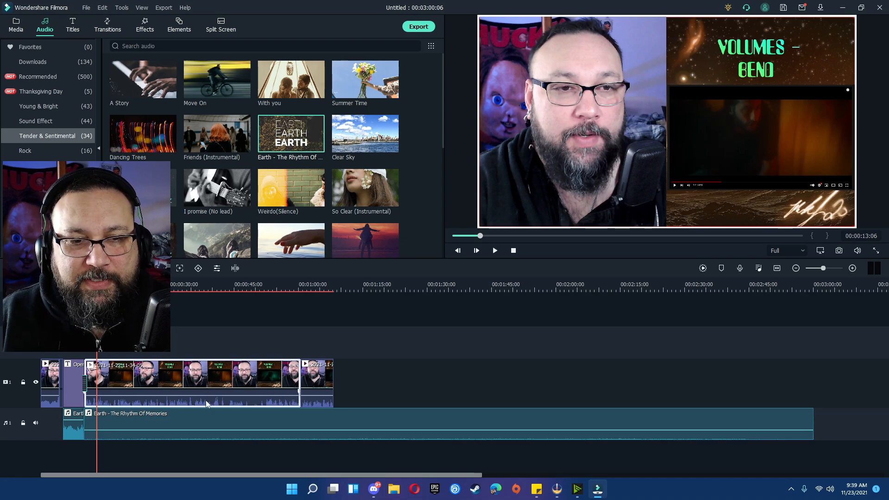
double_click(207, 404)
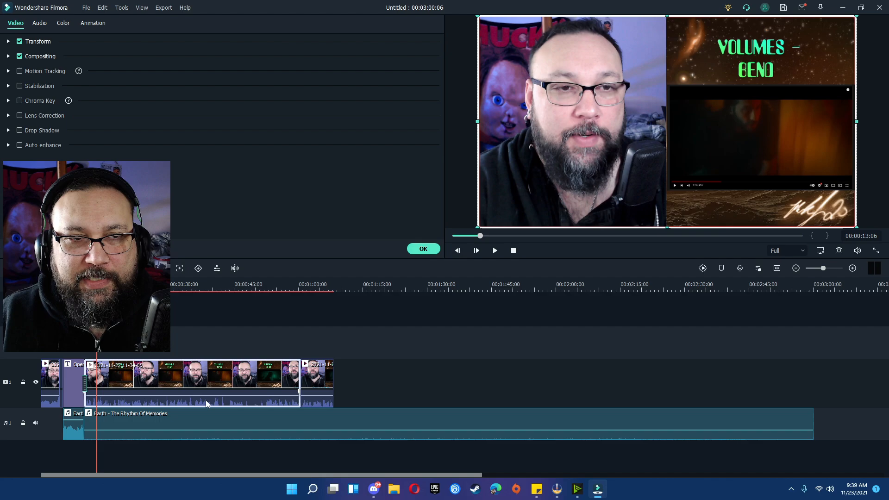
left_click(40, 24)
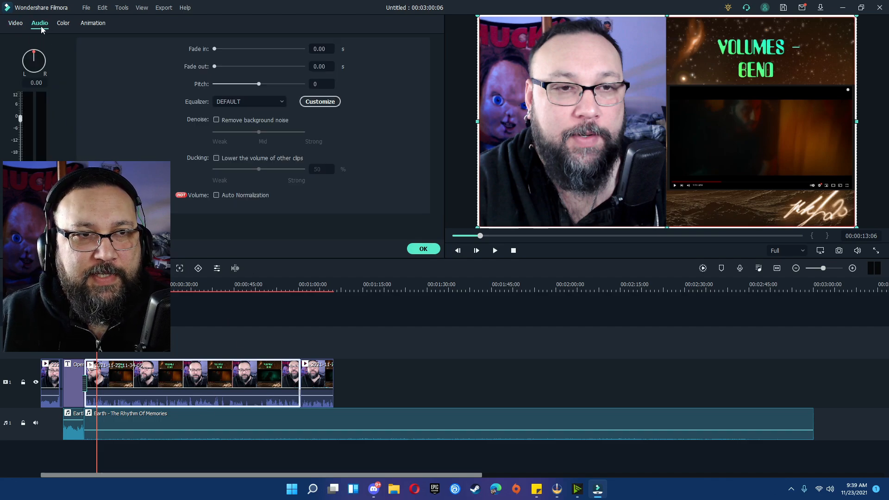
left_click(249, 101)
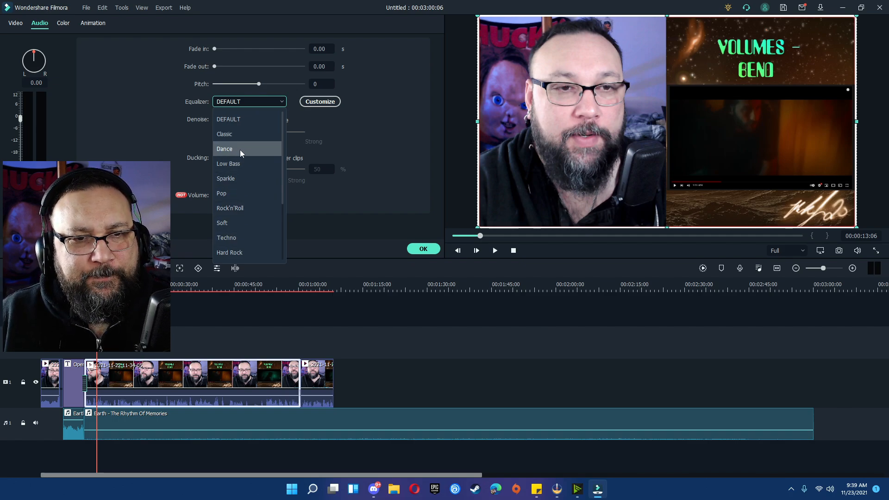
left_click(240, 220)
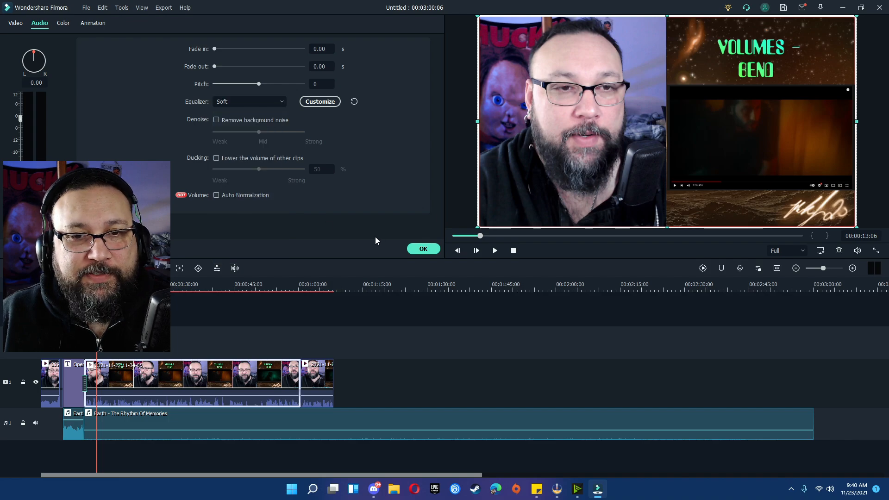
left_click(423, 249)
Play back the start of the main clip to hear the Soft equalizer with the quiet background music
left_click_drag(97, 290, 84, 290)
key("space")
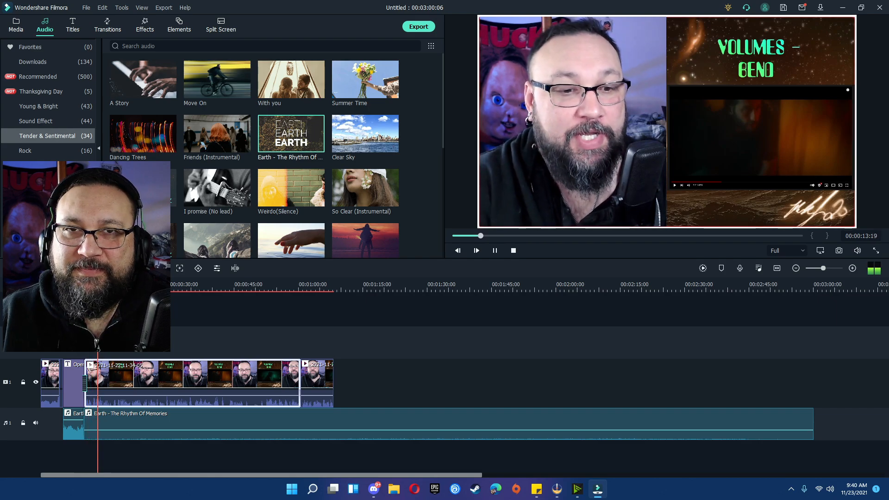
key("space")
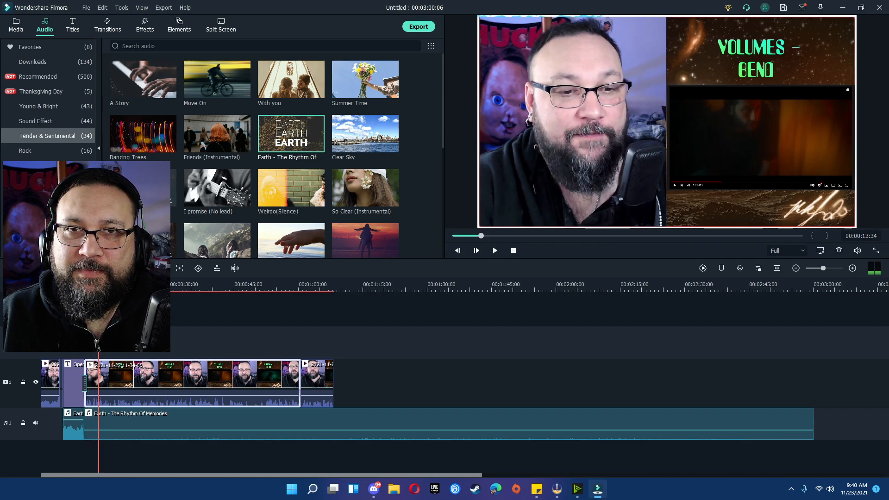
Reset the main clip's audio equalizer to DEFAULT
double_click(145, 381)
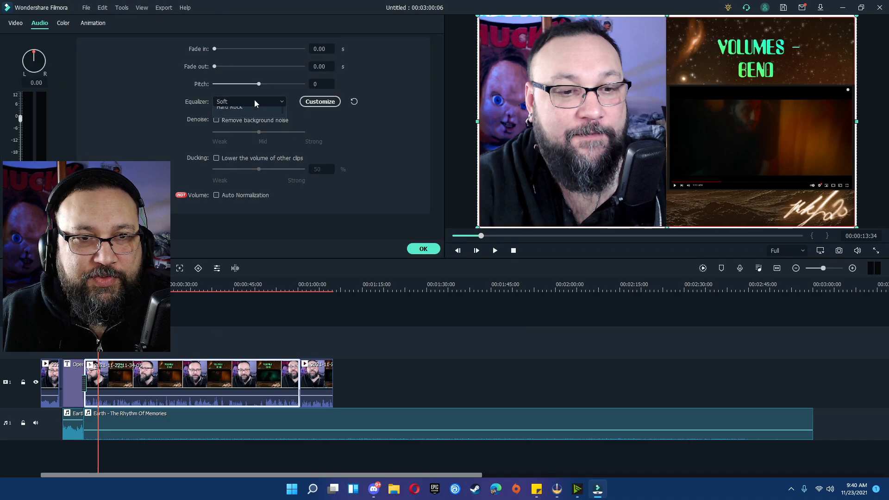
left_click(238, 122)
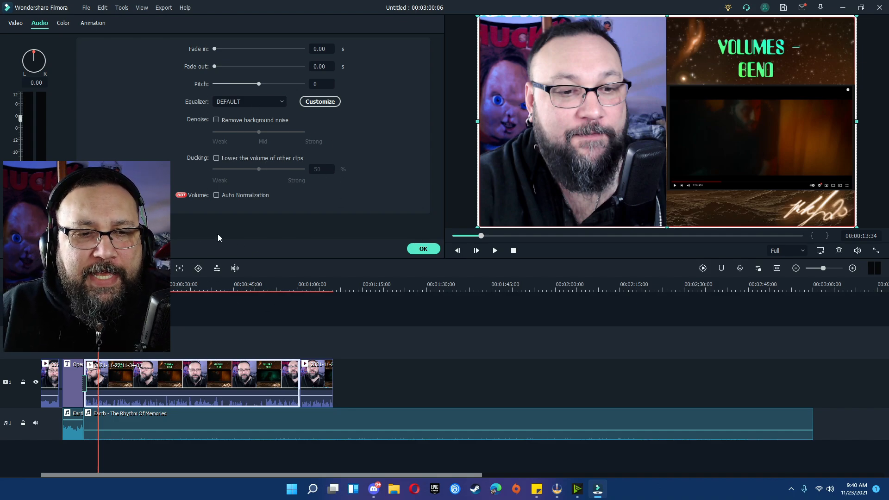
left_click(423, 249)
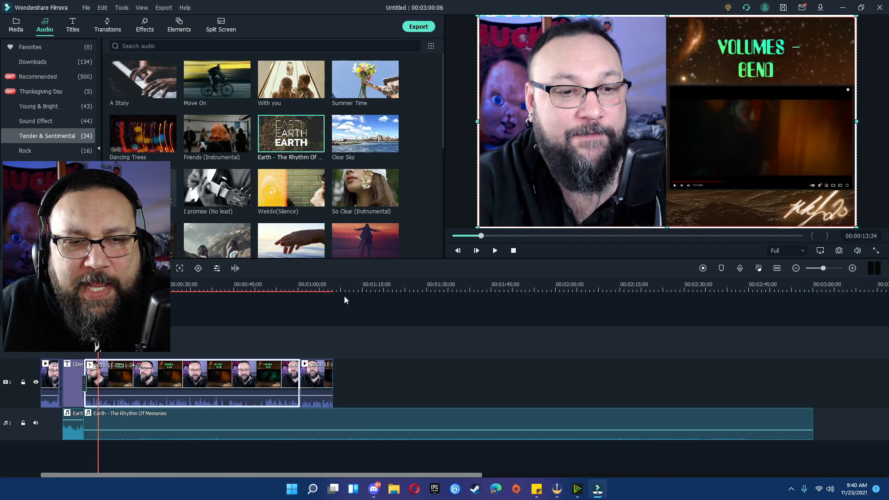
Split the background music at 00:01:10:13, just past the end of the video, and delete the remainder
left_click(321, 284)
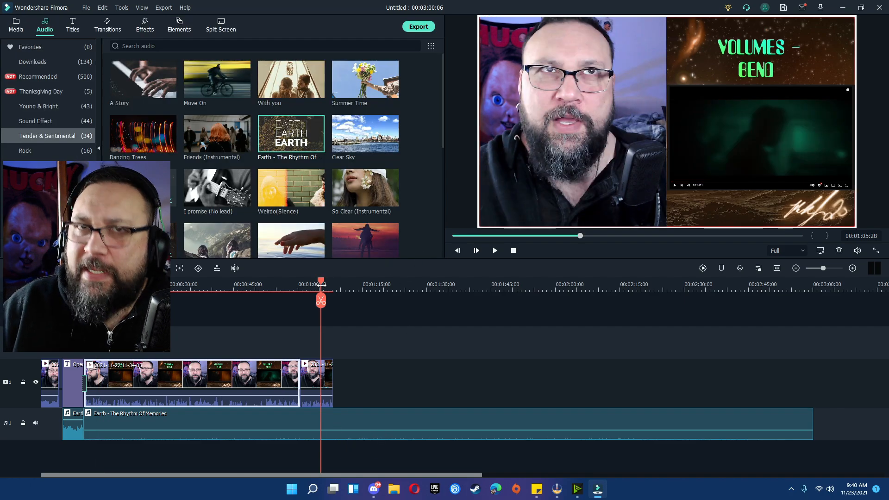
left_click_drag(323, 284, 344, 301)
left_click(344, 301)
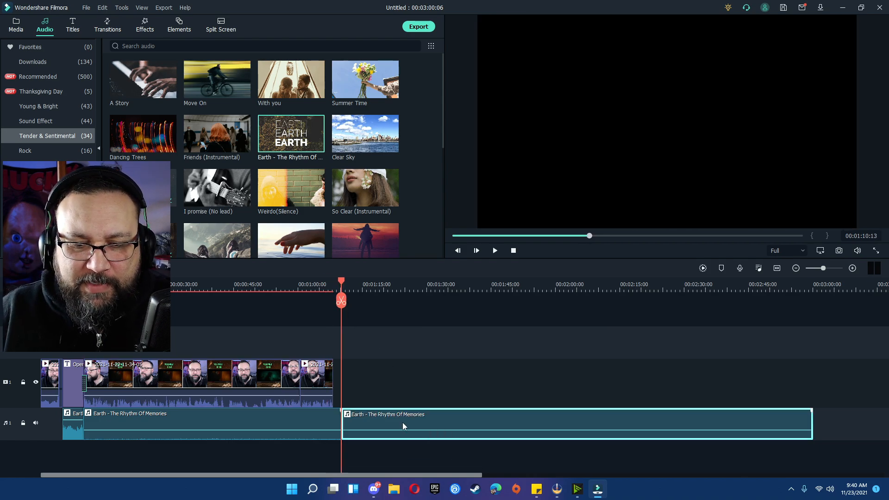
key("Delete")
Add a short fade-out to the end of the quiet music section under the main clip
double_click(329, 418)
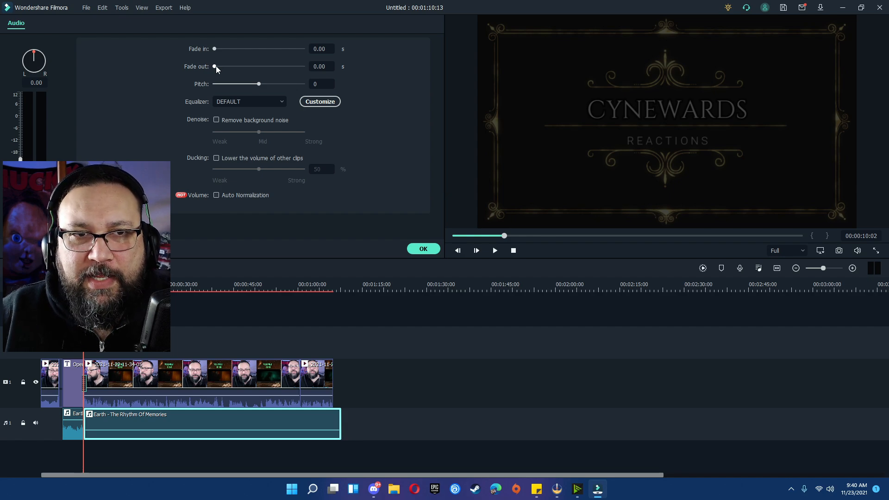
left_click(215, 66)
left_click_drag(216, 66, 219, 66)
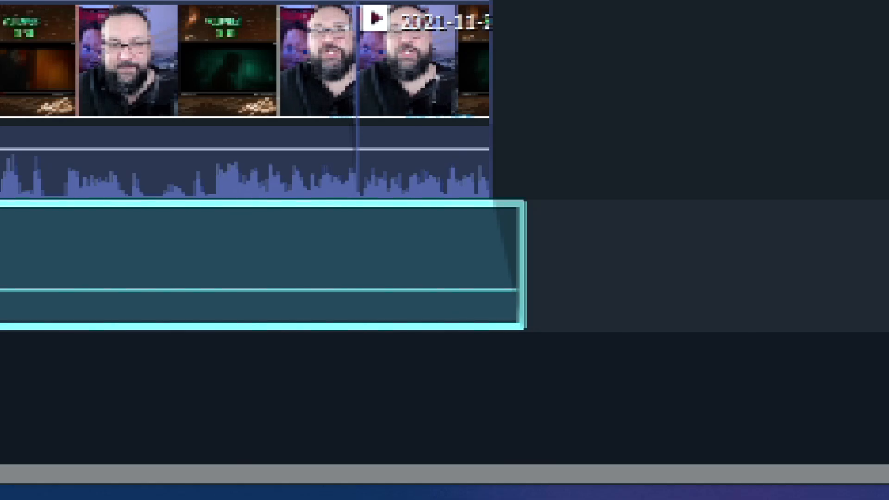
Set the quiet music section's fade-out to 1.88 s and play back the end of the video to check it
left_click_drag(216, 66, 216, 66)
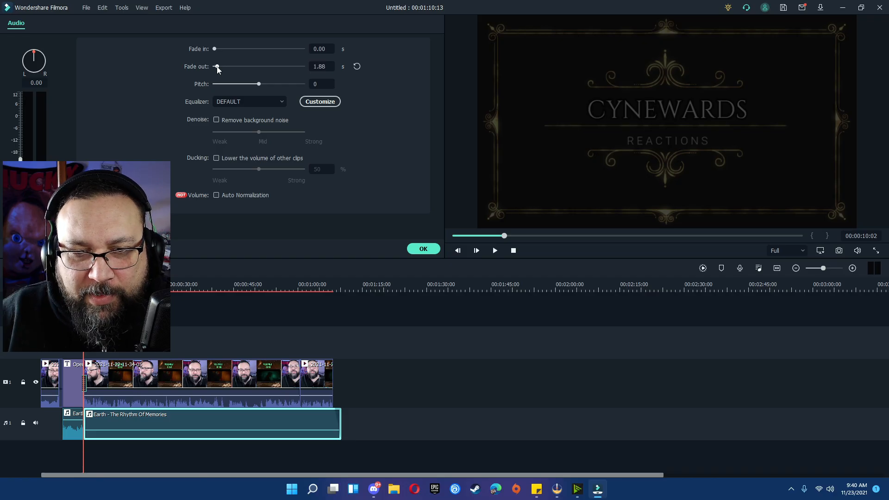
left_click(421, 249)
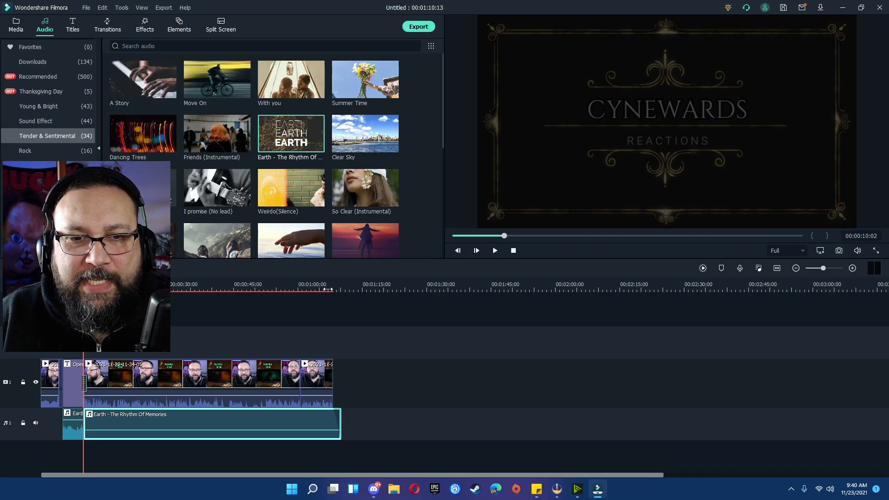
left_click(317, 285)
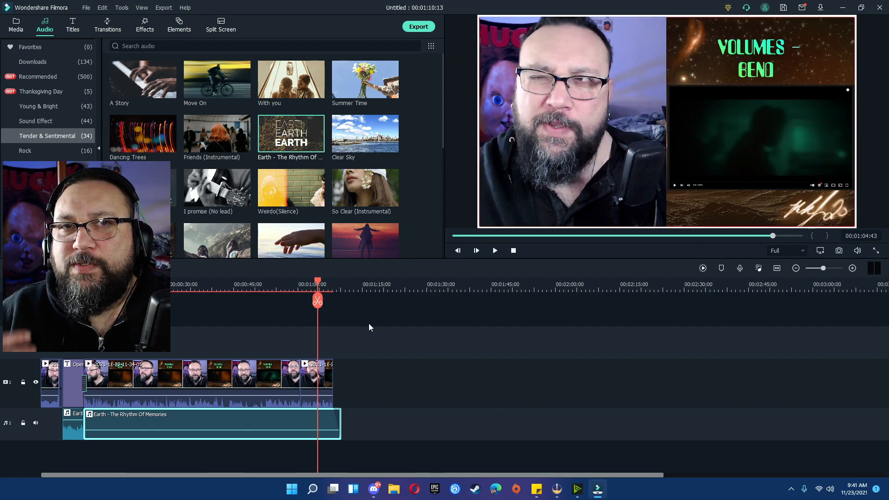
key("space")
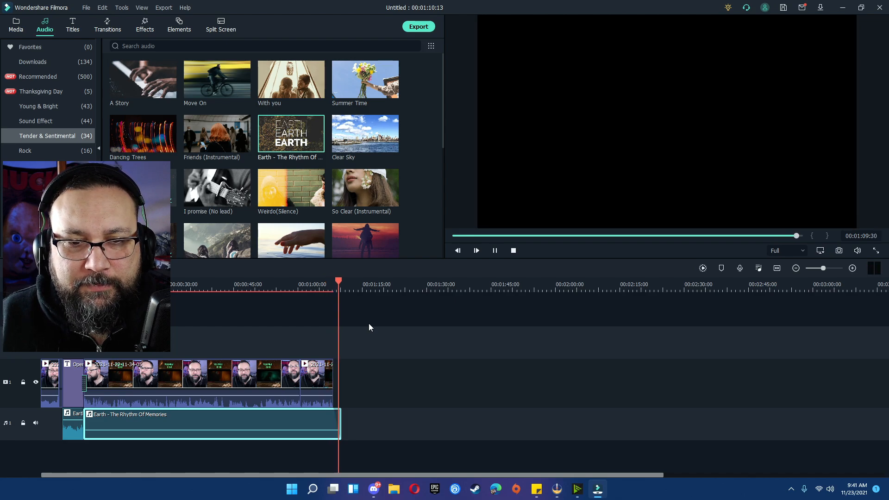
key("space")
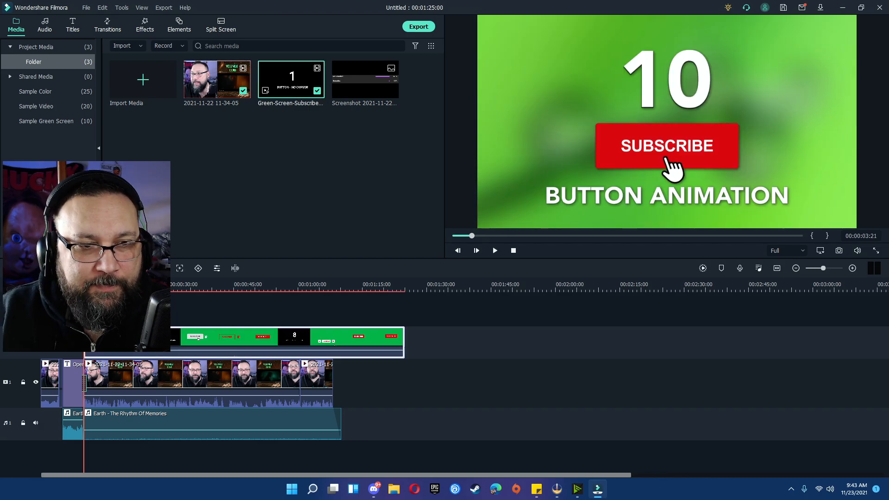
Split the green-screen subscribe clip at 00:00:58:21 and delete the part before the cut
left_click_drag(84, 284, 290, 314)
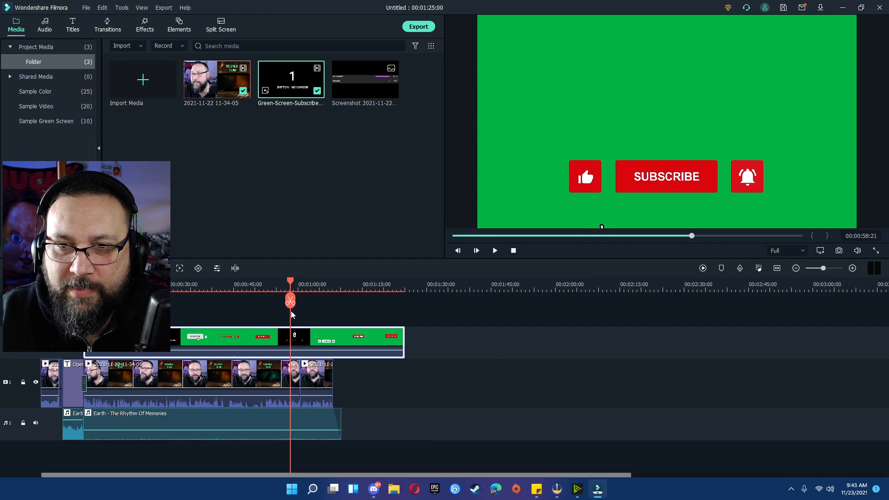
left_click(290, 301)
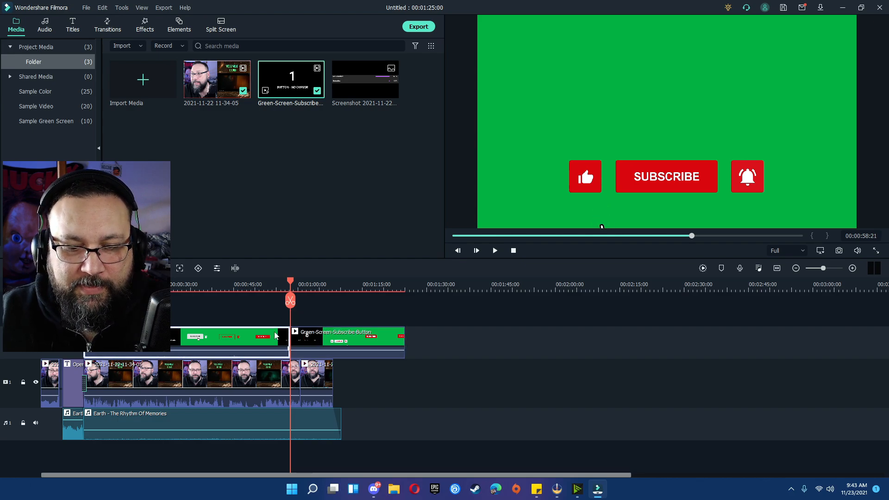
left_click(275, 335)
key("Delete")
Split the remaining subscribe clip at 00:01:03:19, just after the Subscribed animation, and delete the part after the cut
left_click_drag(266, 304, 311, 302)
left_click(322, 334)
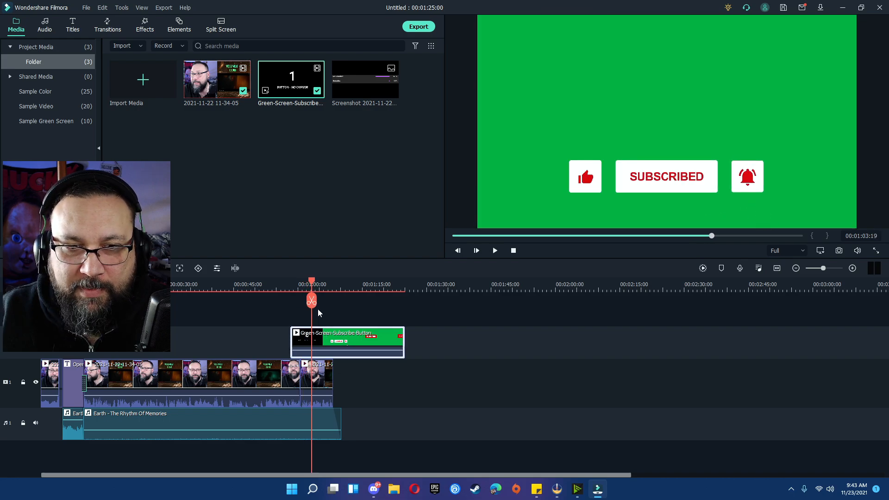
left_click(312, 302)
key("Delete")
Move the trimmed subscribe clip to about 00:00:14 above the main clip and play back the lead-up to it
left_click(305, 334)
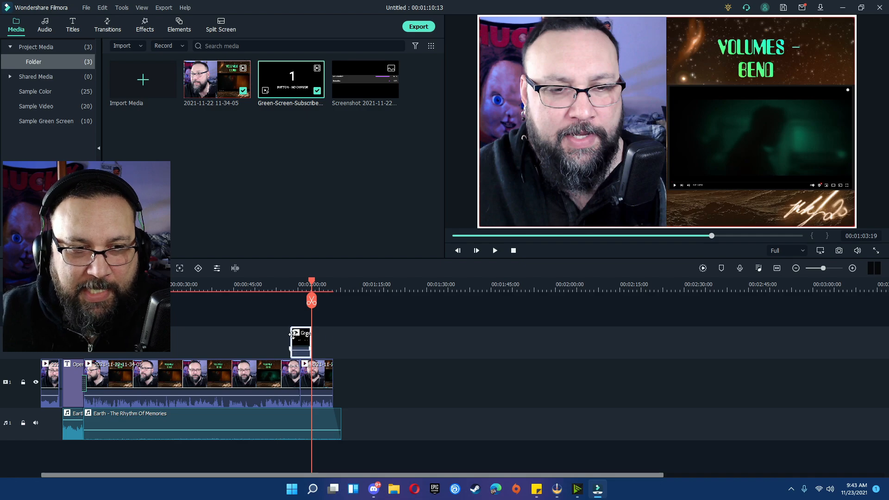
key("Delete")
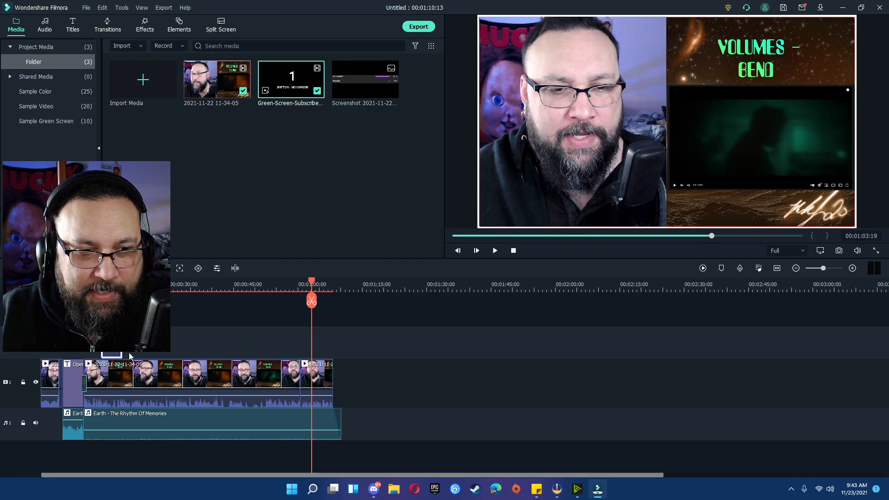
left_click_drag(312, 285, 85, 285)
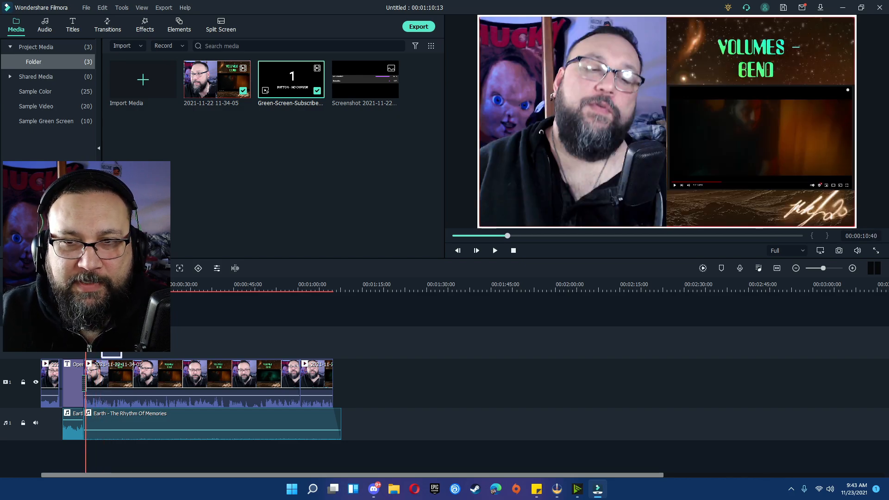
key("space")
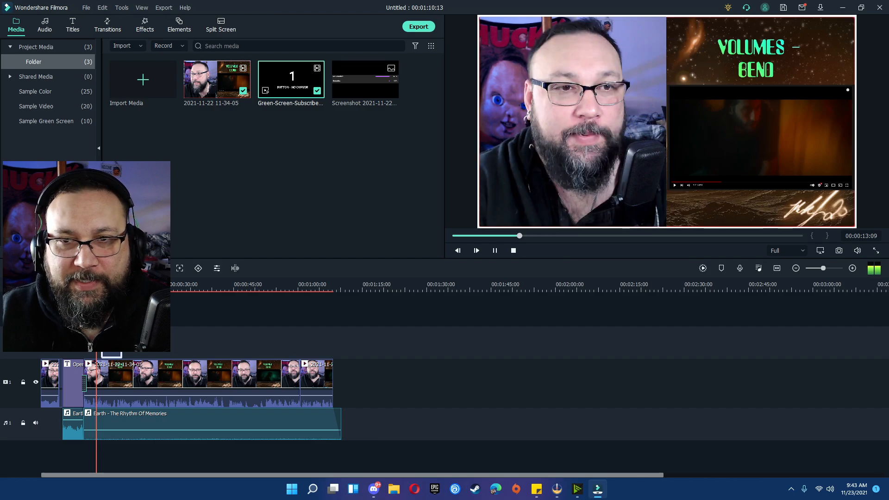
key("space")
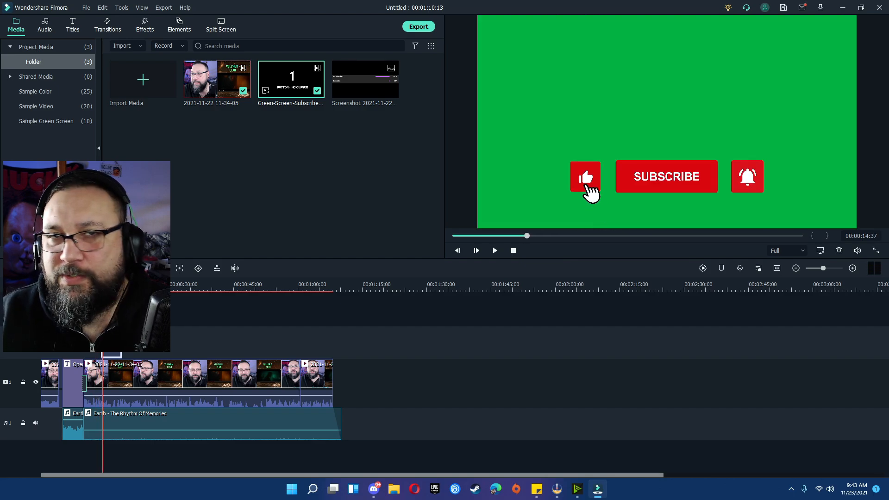
Apply a green Chroma Key to the subscribe clip and set its offset to 100
right_click(115, 333)
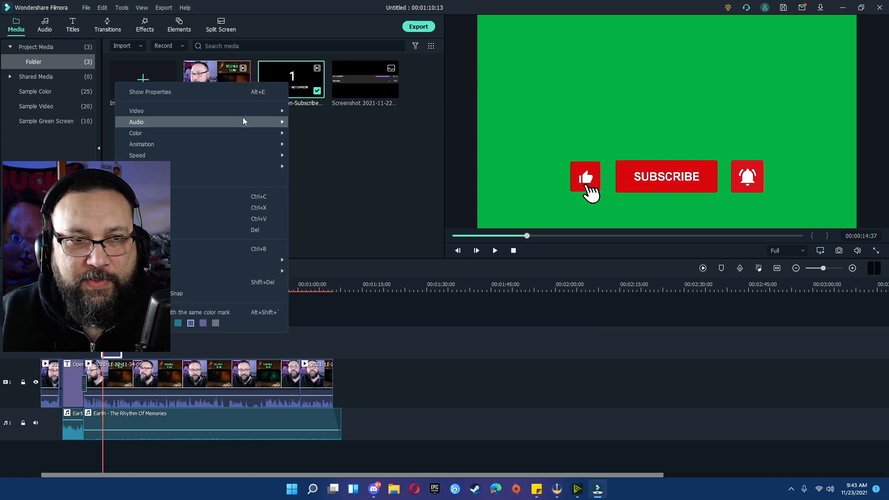
left_click(327, 165)
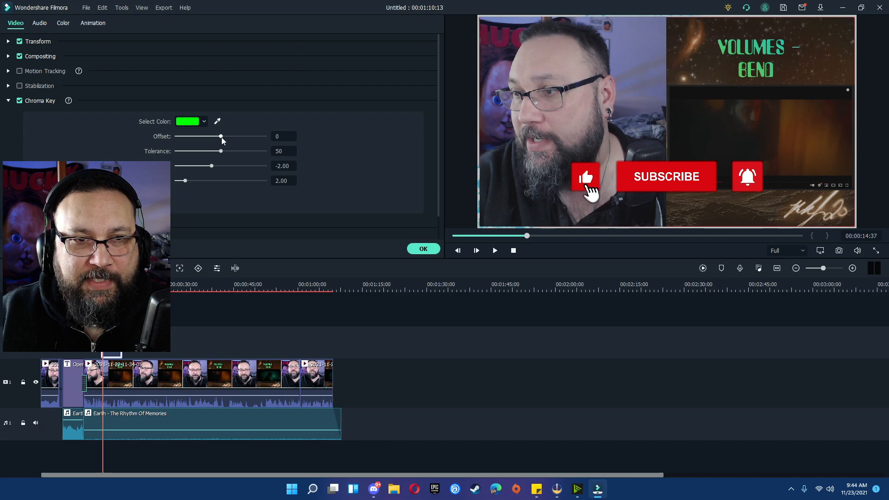
left_click_drag(222, 137, 282, 143)
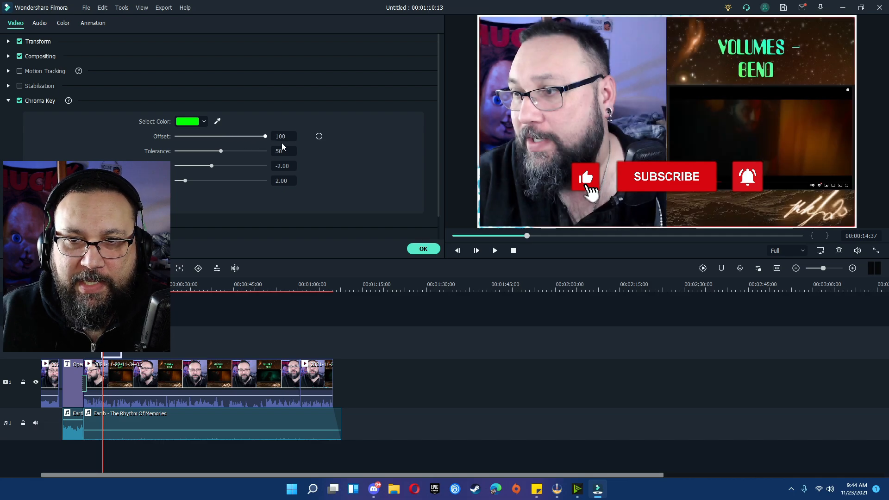
left_click(422, 249)
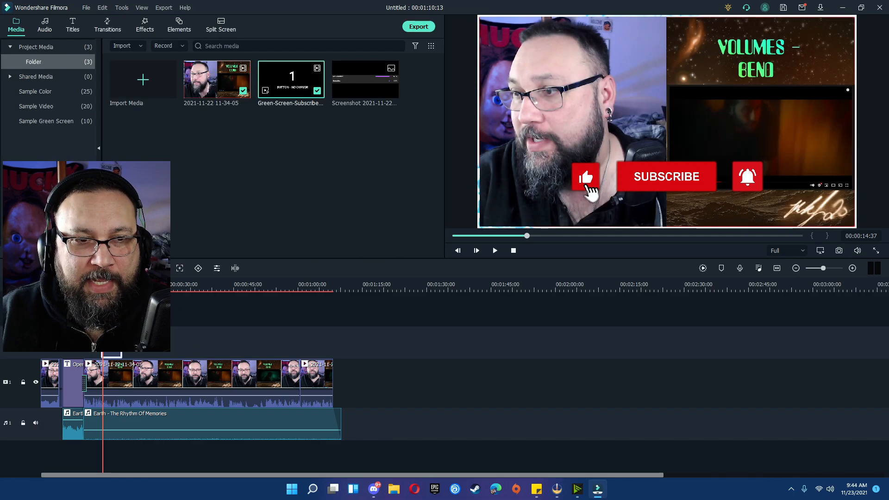
Play back the main clip under the keyed subscribe overlay to check the animation
left_click_drag(103, 288, 95, 289)
key("space")
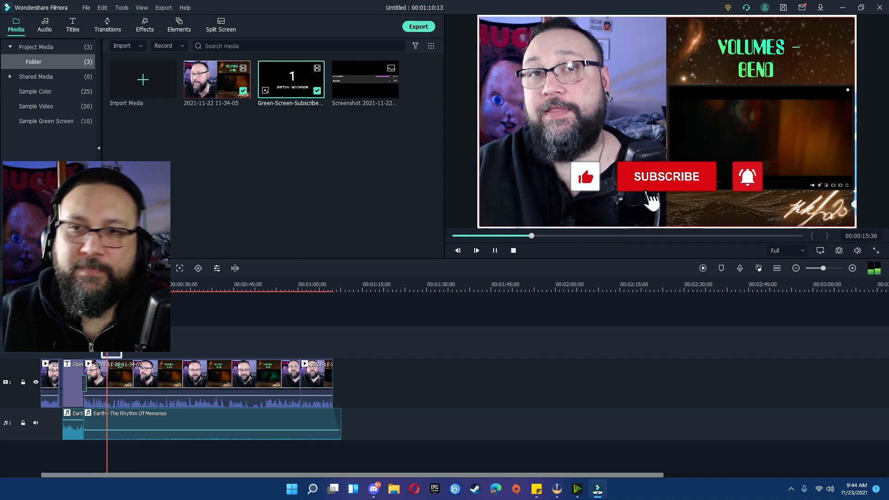
left_click(496, 253)
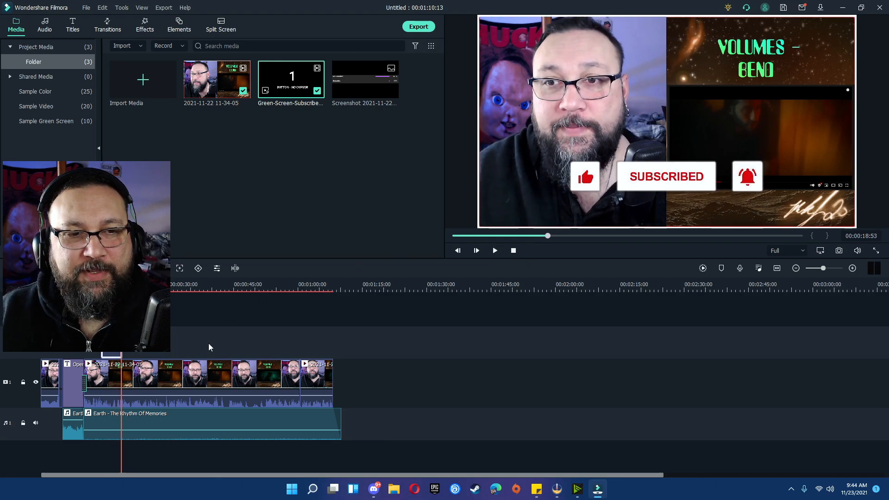
Scale the subscribe overlay down slightly and move it lower in the video frame
left_click_drag(121, 288, 116, 288)
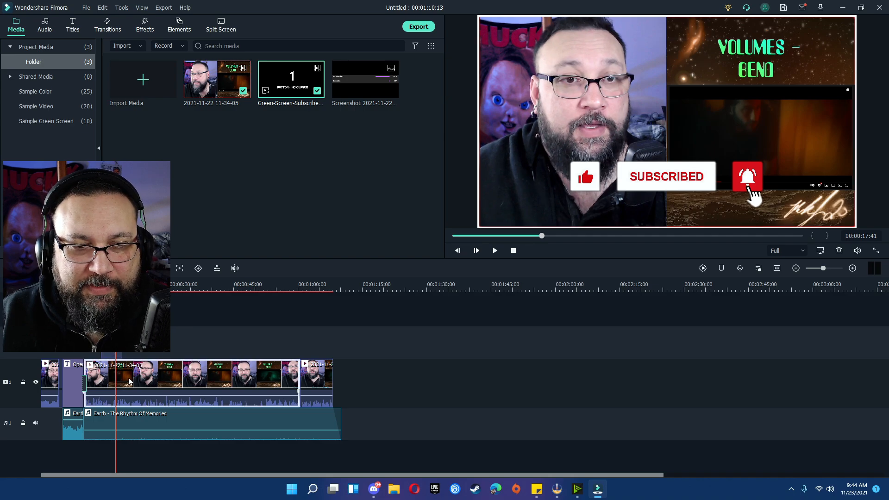
left_click(663, 185)
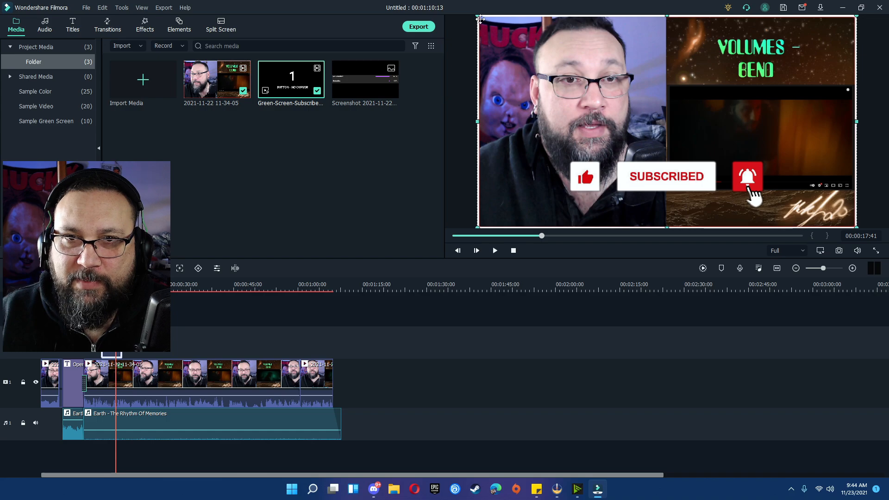
left_click_drag(478, 16, 507, 37)
left_click_drag(736, 136, 729, 160)
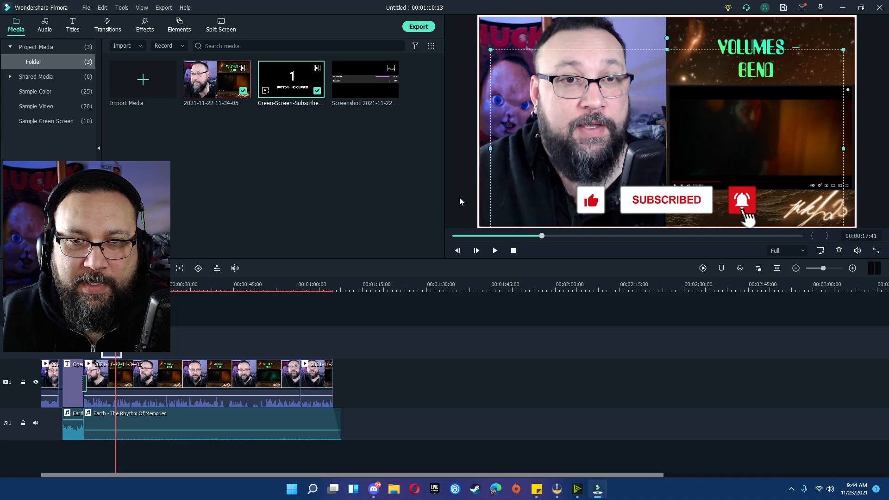
left_click(366, 226)
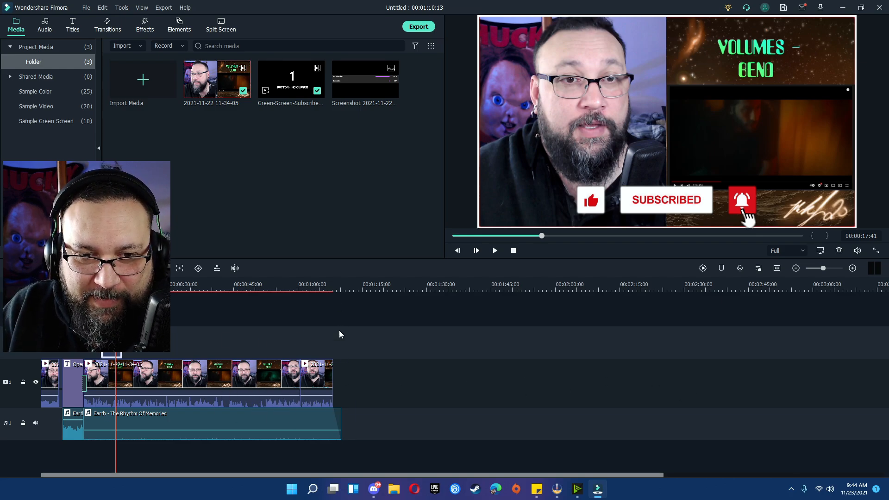
left_click(344, 286)
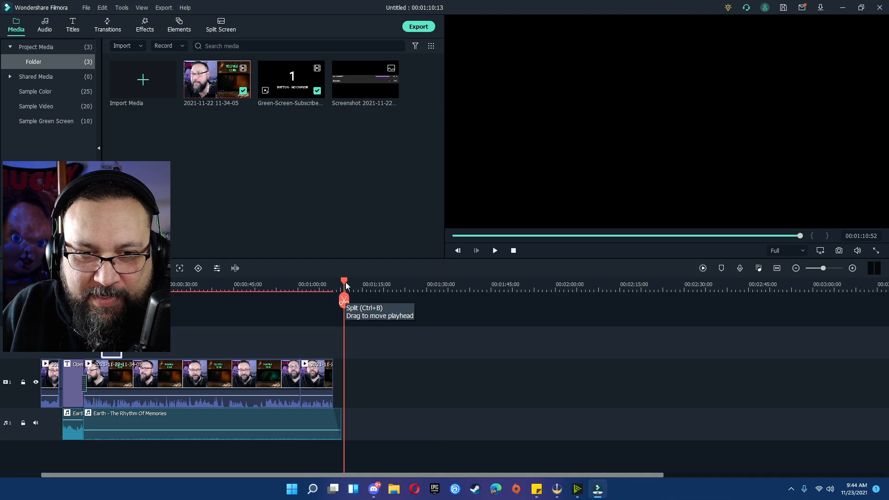
left_click(341, 286)
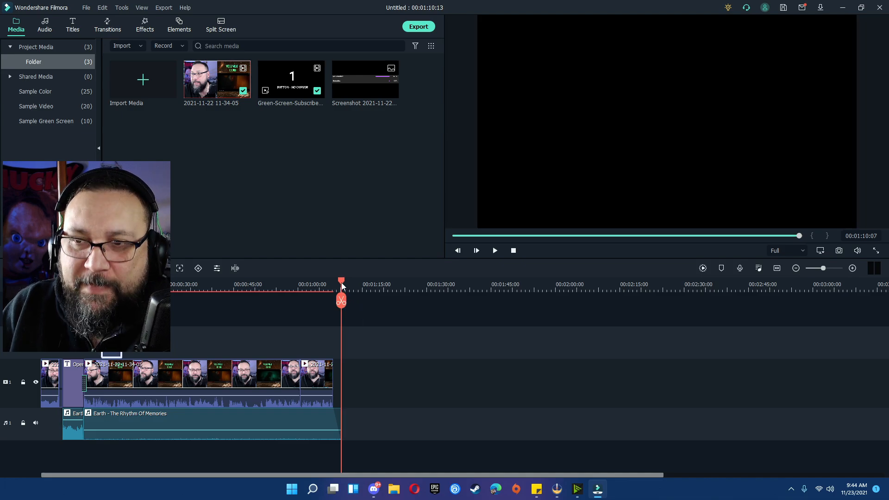
left_click_drag(341, 283, 226, 309)
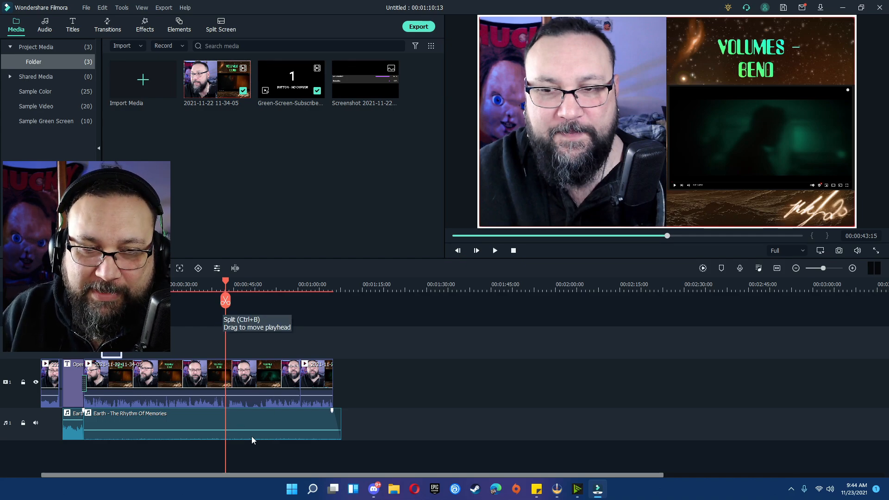
left_click_drag(823, 268, 831, 268)
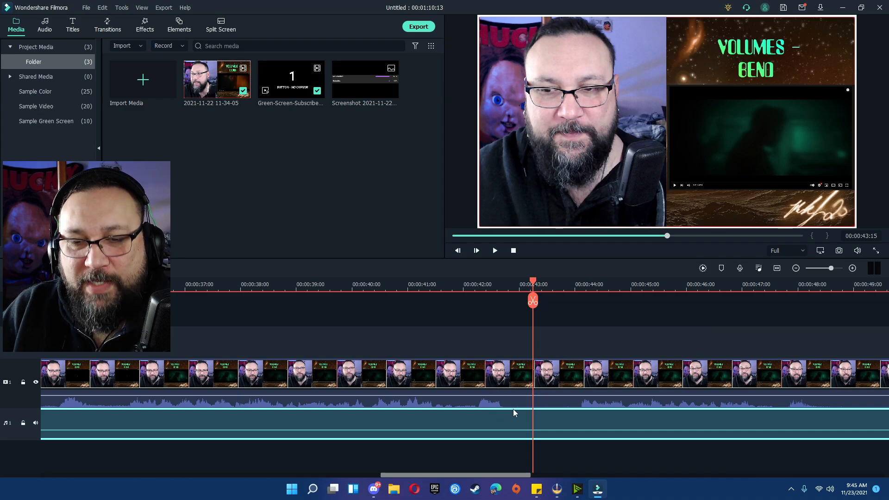
left_click_drag(831, 269, 825, 268)
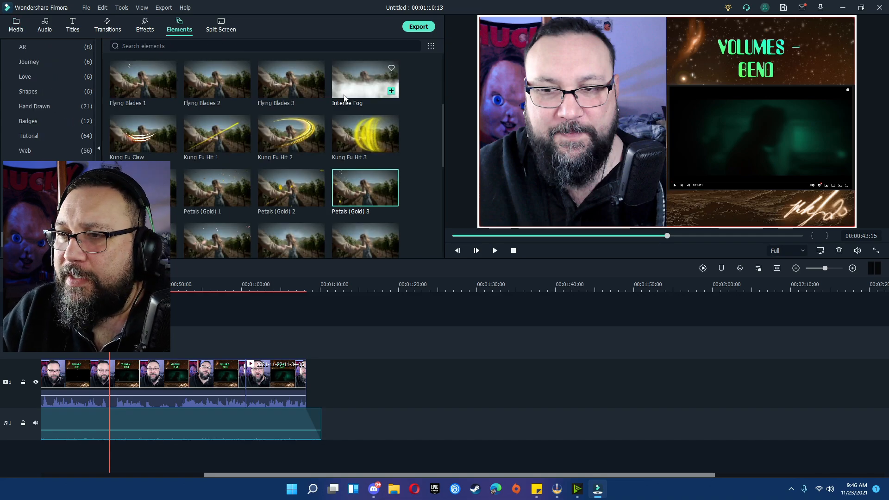
Start a local MP4 export and name the video TEST
left_click(419, 27)
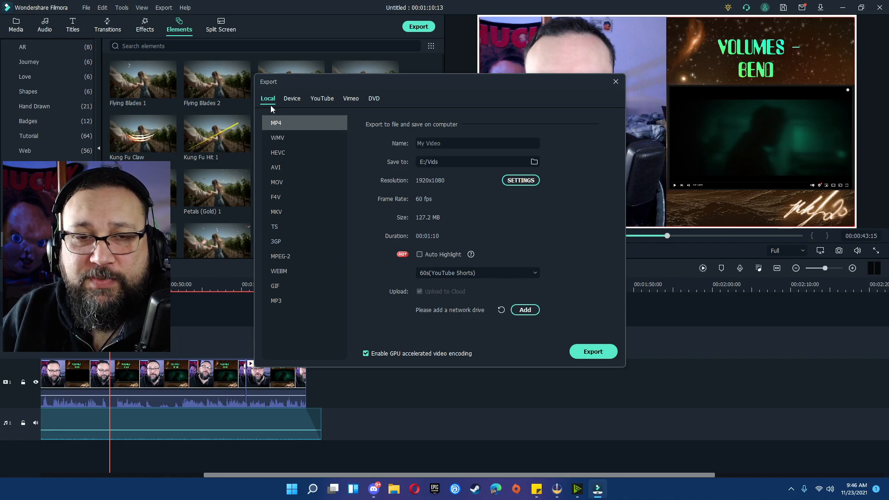
left_click(450, 147)
type("TEST")
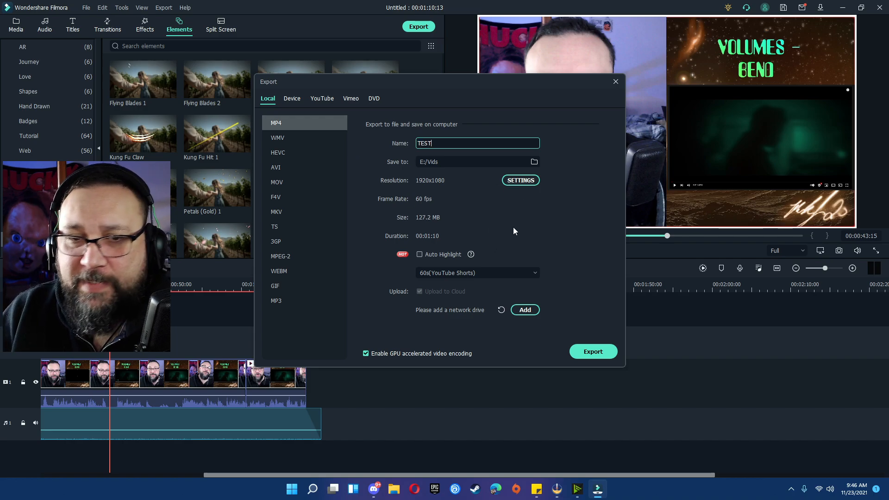
Set the MP4 export quality to Best with a video bit rate of 15000 kbps
left_click(524, 184)
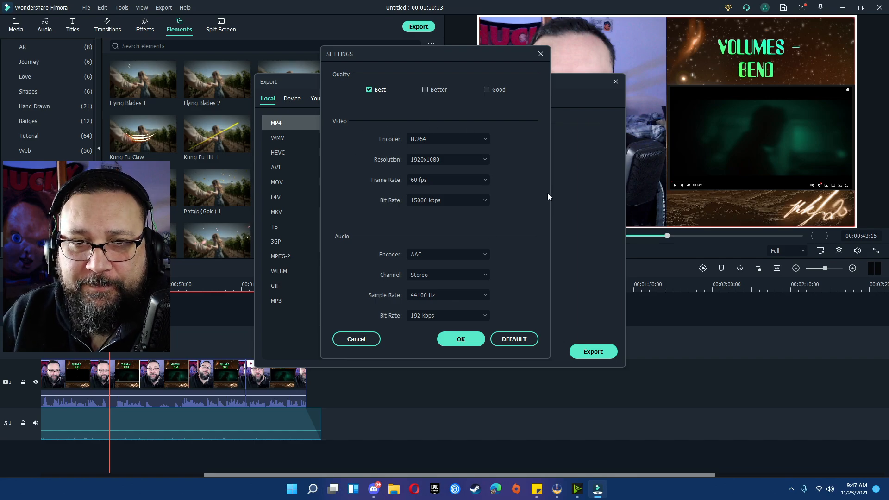
left_click(426, 90)
left_click(369, 89)
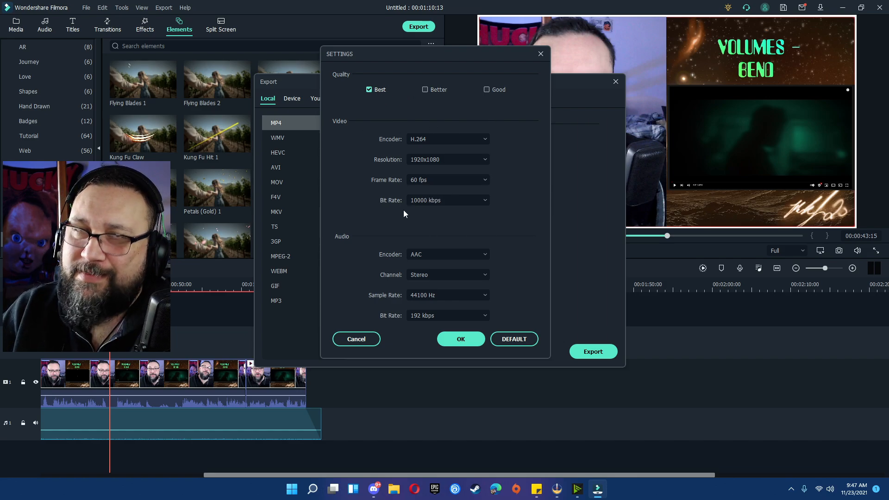
left_click(469, 201)
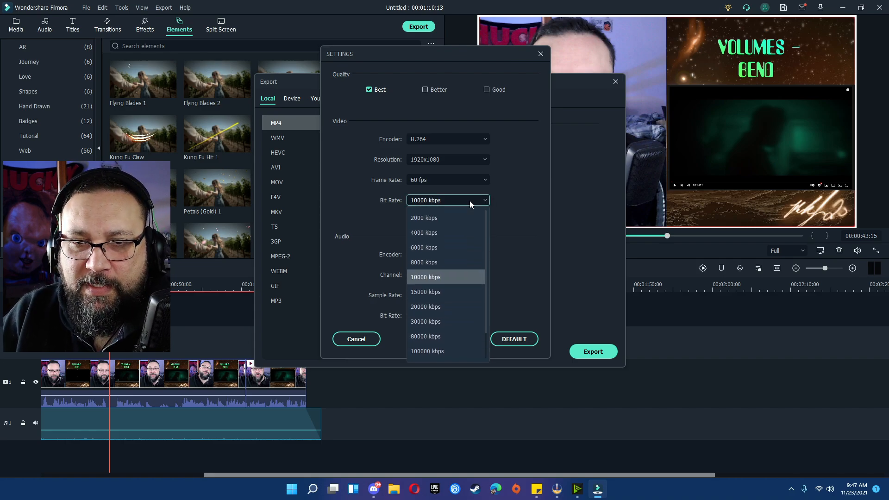
left_click(431, 293)
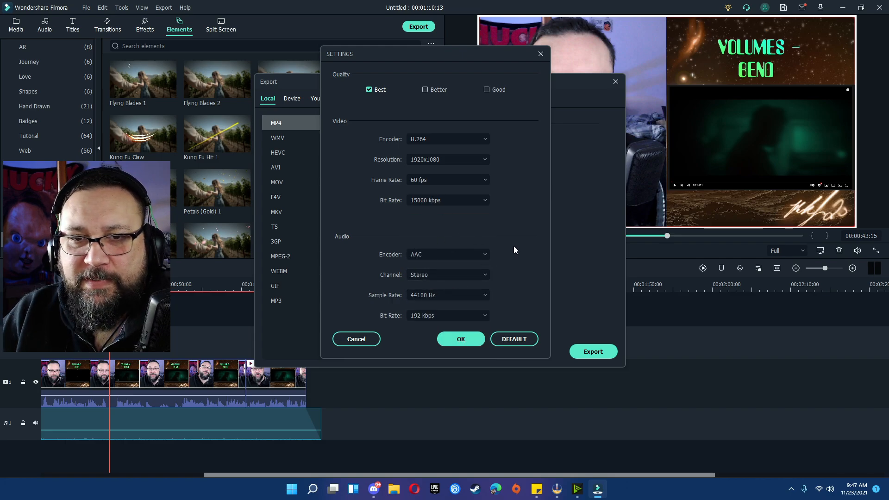
Try a different video bit rate option in the export settings and return it to 15000 kbps
left_click(478, 200)
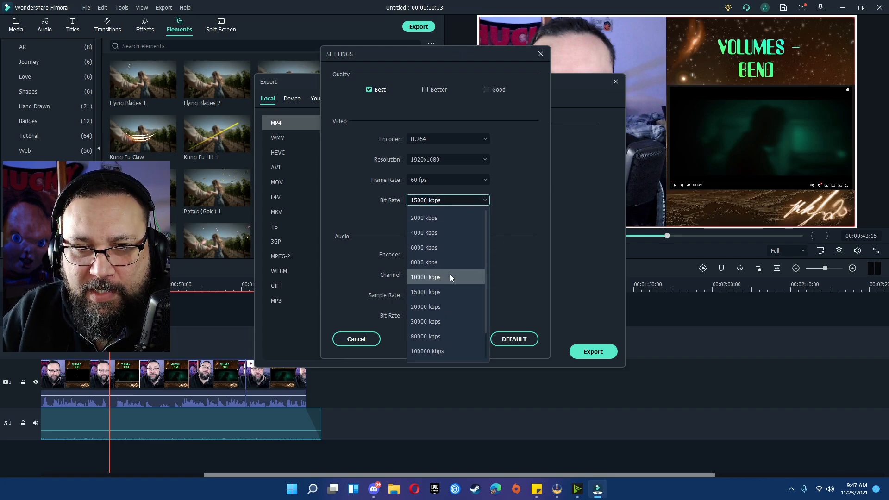
left_click(456, 351)
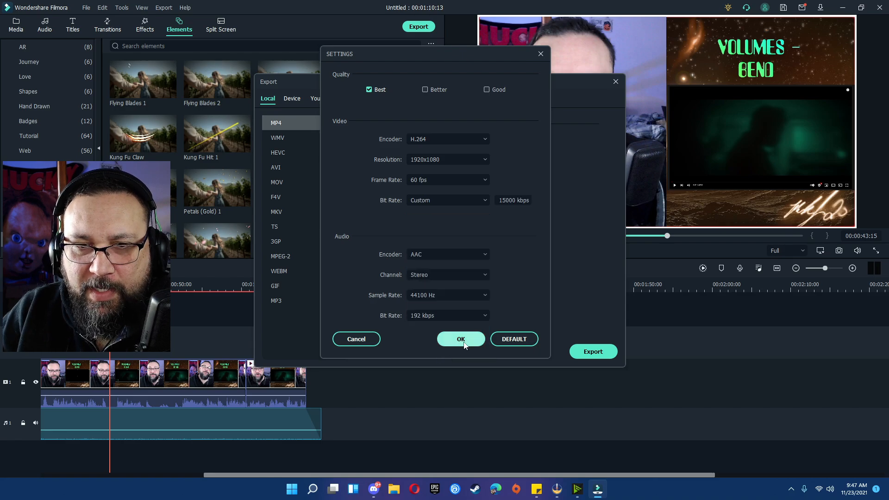
double_click(503, 201)
left_click(482, 199)
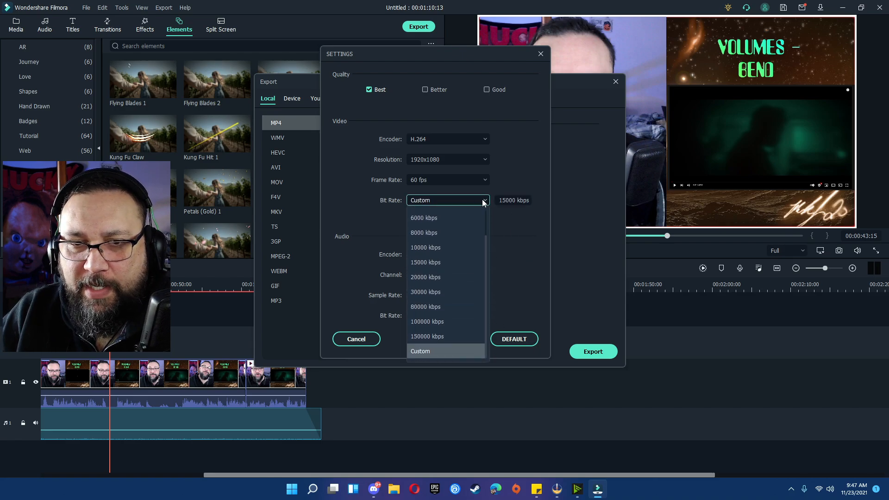
left_click(449, 263)
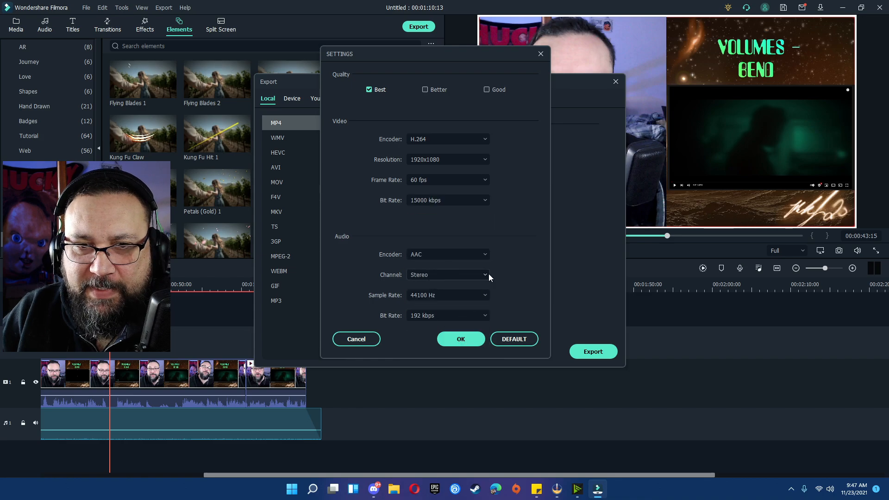
Keep 60 fps and audio at 44100 Hz and 192 kbps, accept the export settings and run the export
left_click(428, 178)
left_click(428, 178)
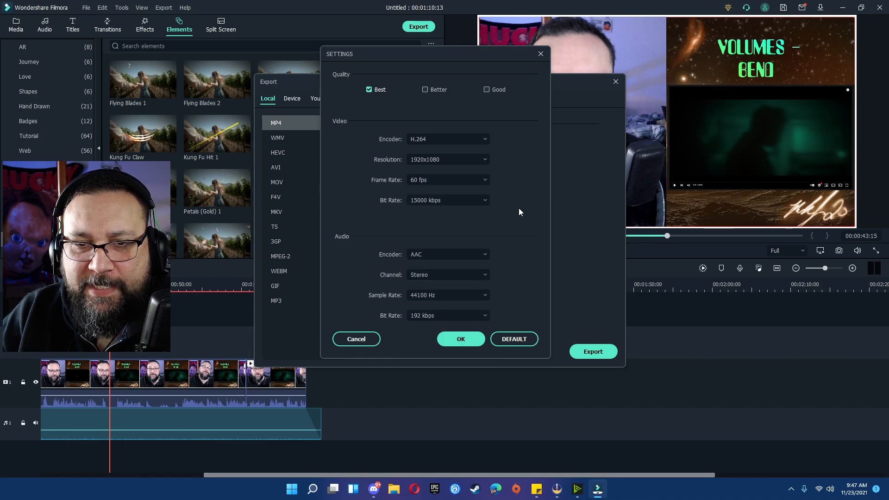
left_click(467, 295)
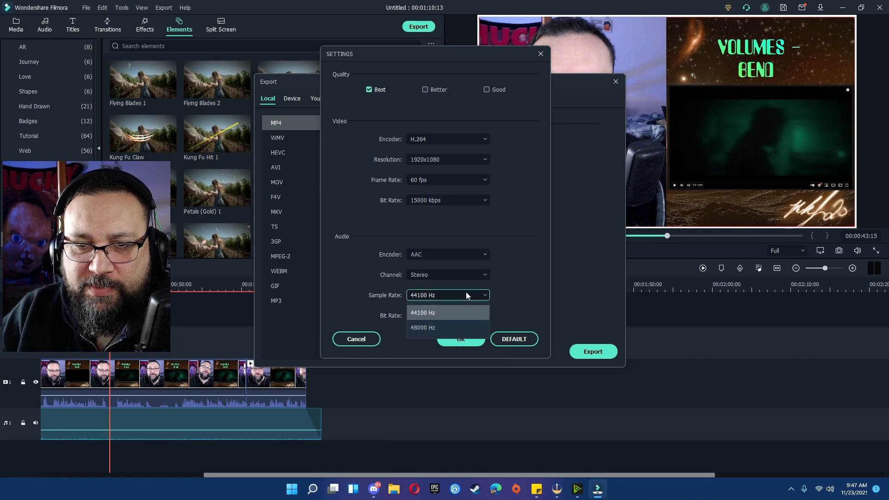
left_click(466, 295)
left_click(465, 314)
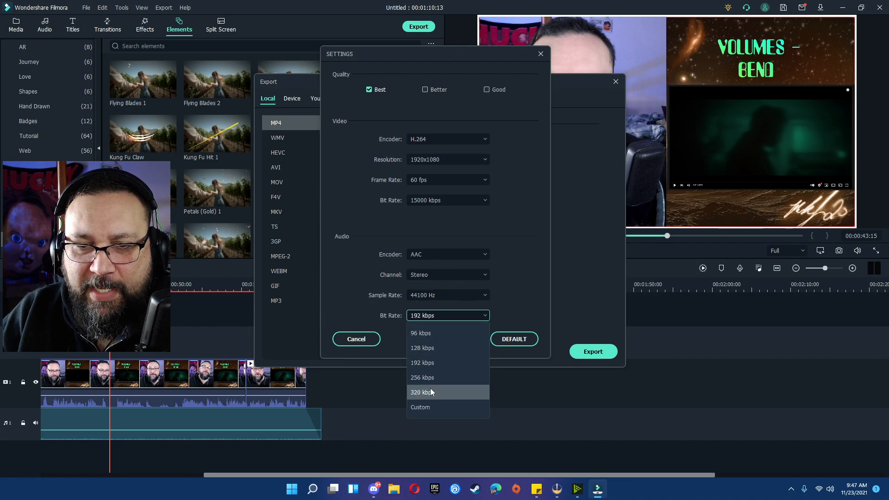
left_click(428, 363)
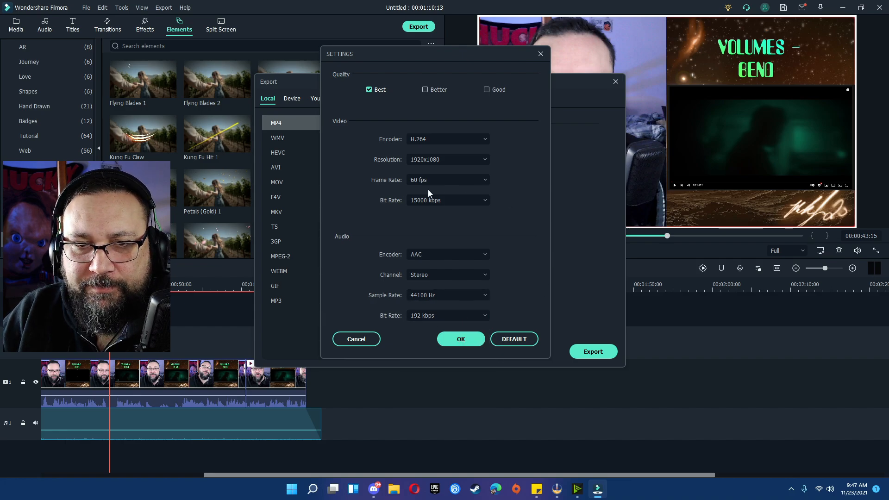
left_click(461, 339)
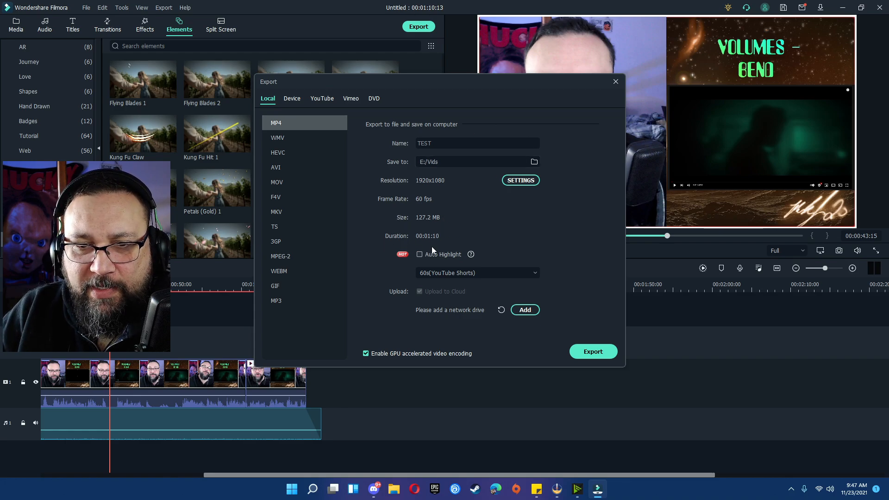
left_click(596, 354)
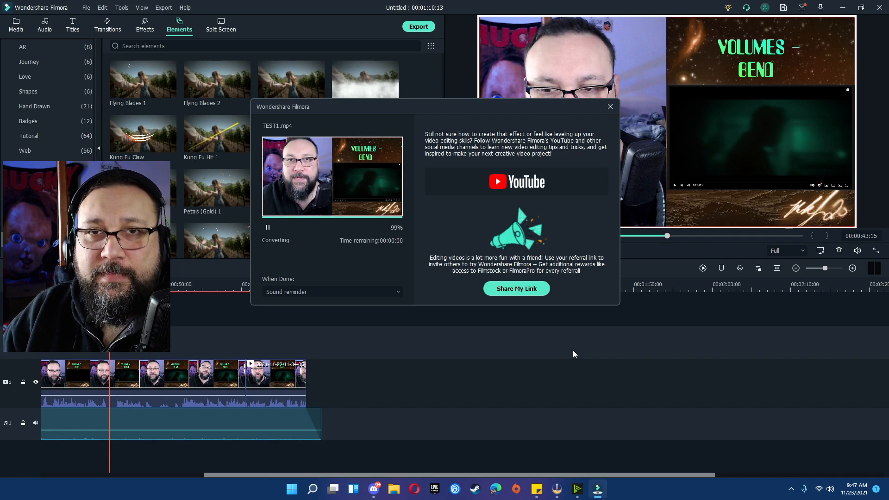
Play the exported TEST1.mp4 from its output folder, and close the player, the folder and the export report
left_click(296, 290)
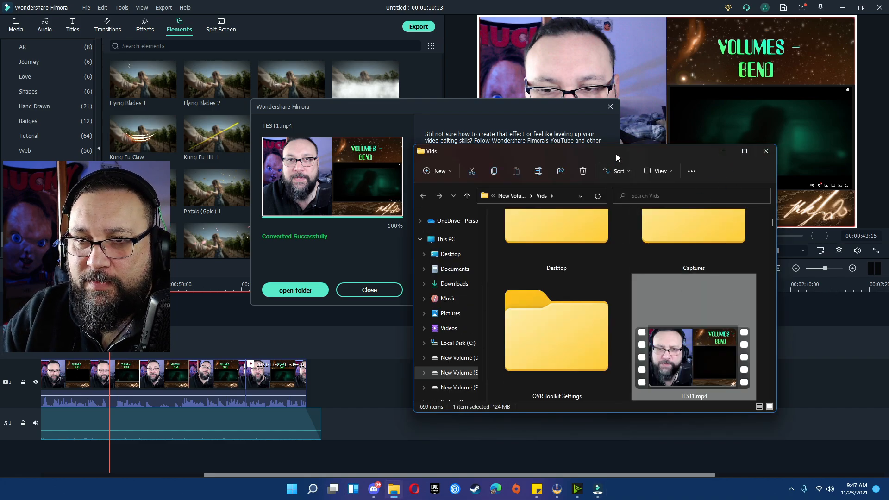
left_click_drag(616, 157, 418, 135)
double_click(515, 348)
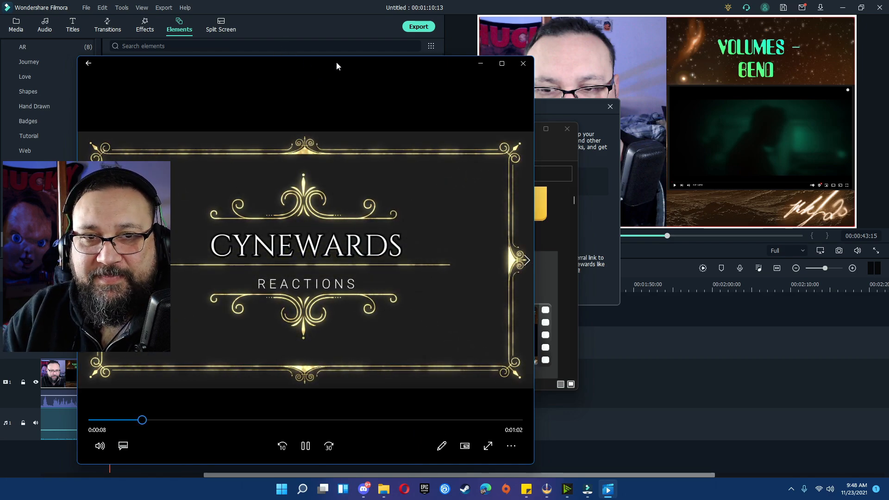
left_click_drag(336, 62, 518, 40)
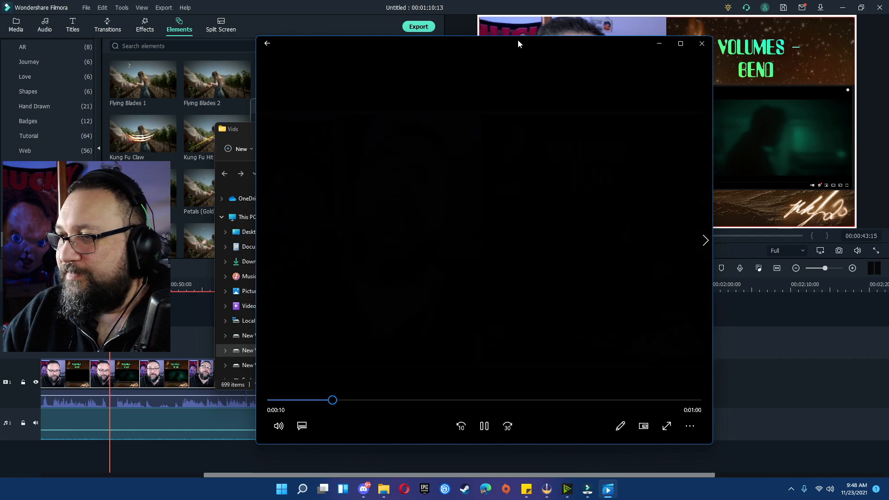
left_click(702, 42)
left_click(567, 129)
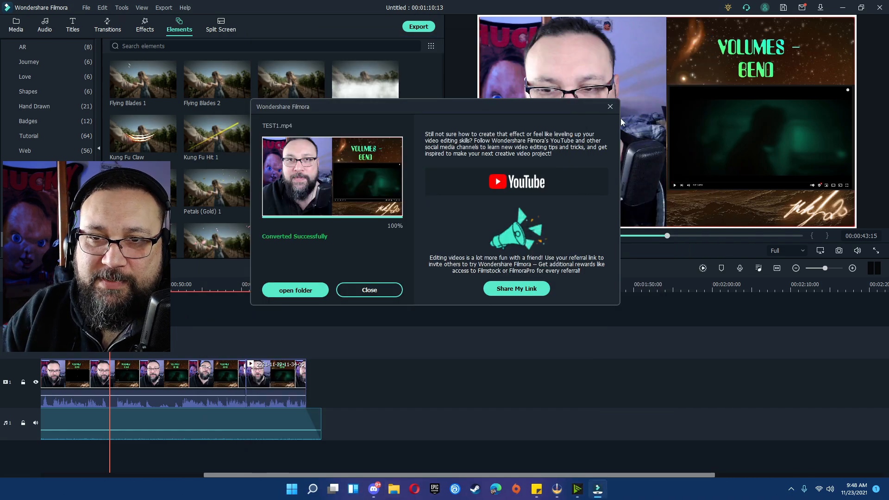
left_click(610, 107)
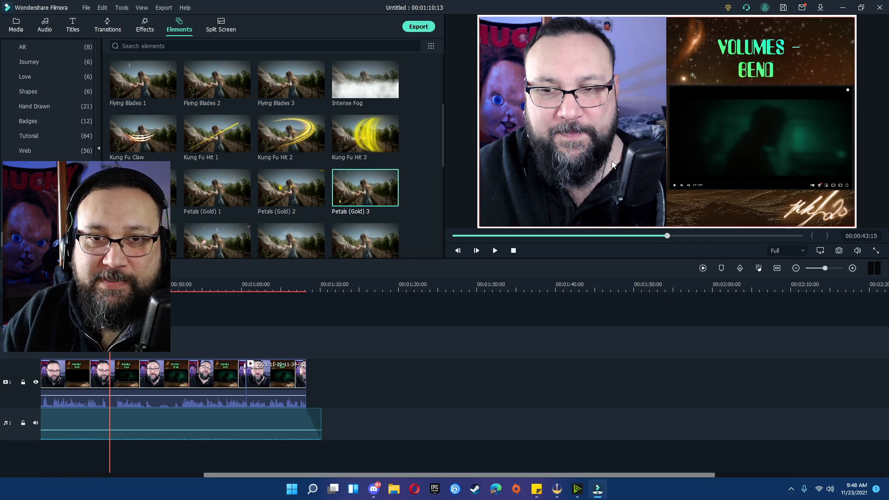
Review the YouTube upload options and the local export options, and close the export window without exporting
left_click(418, 27)
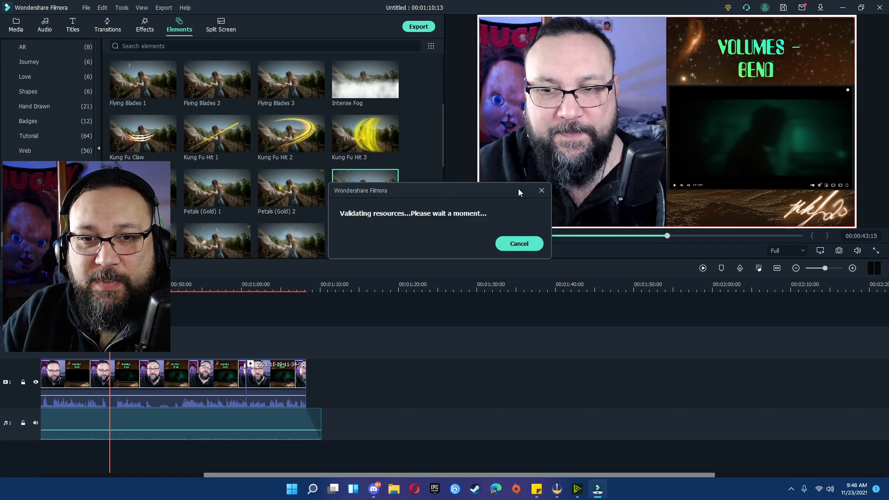
left_click(320, 99)
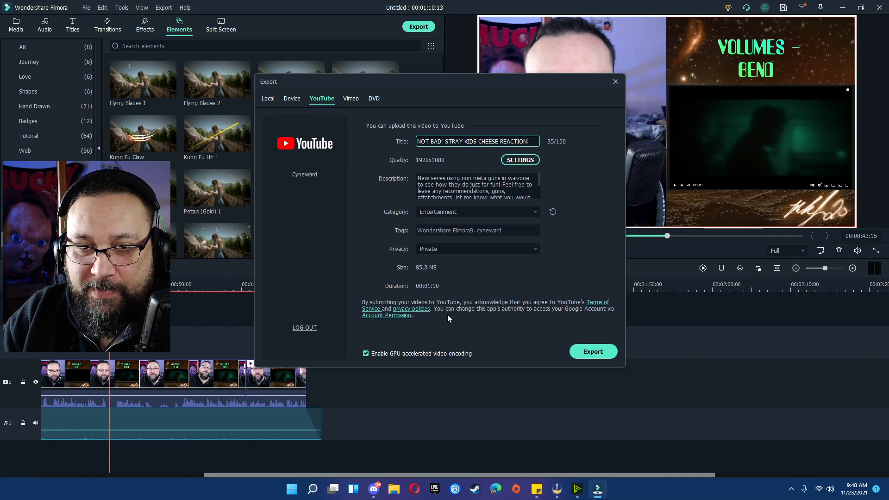
left_click(269, 99)
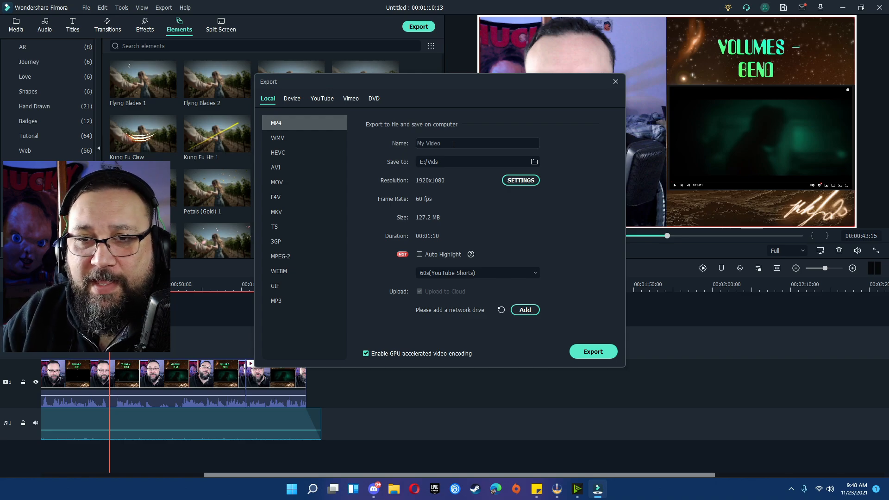
left_click(616, 82)
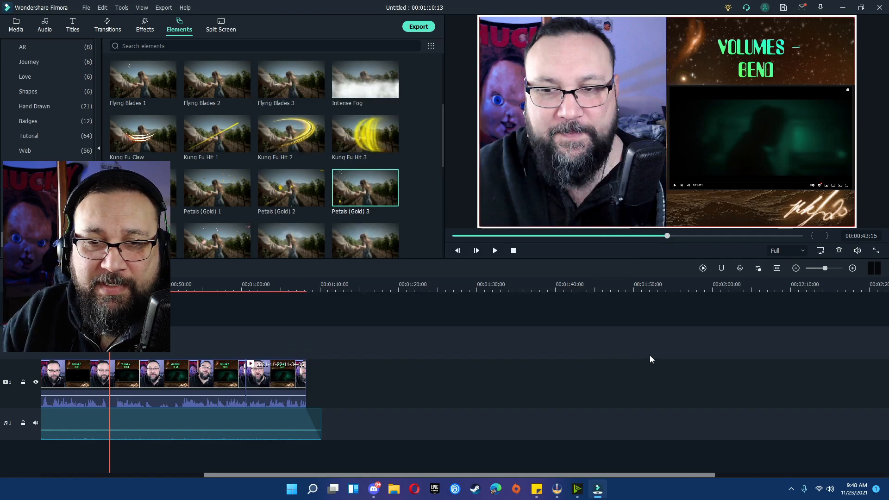